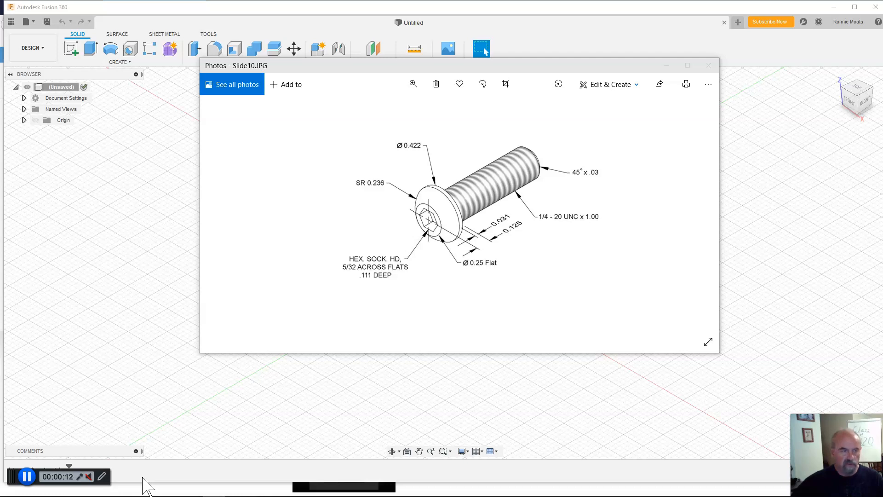
# Maximize the Fusion 360 window and move the bolt reference image Slide10.JPG out of the way onto the second monitor
pyautogui.click(853, 7)
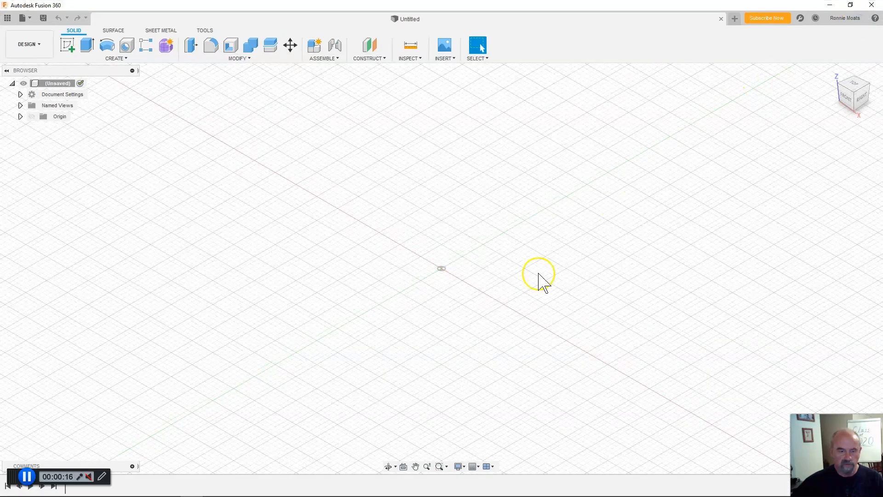
pyautogui.moveTo(259, 494)
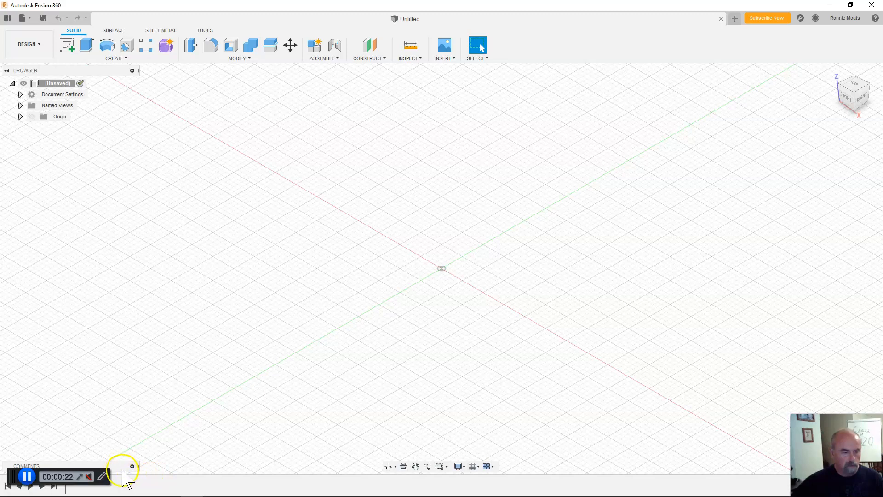
pyautogui.moveTo(123, 475)
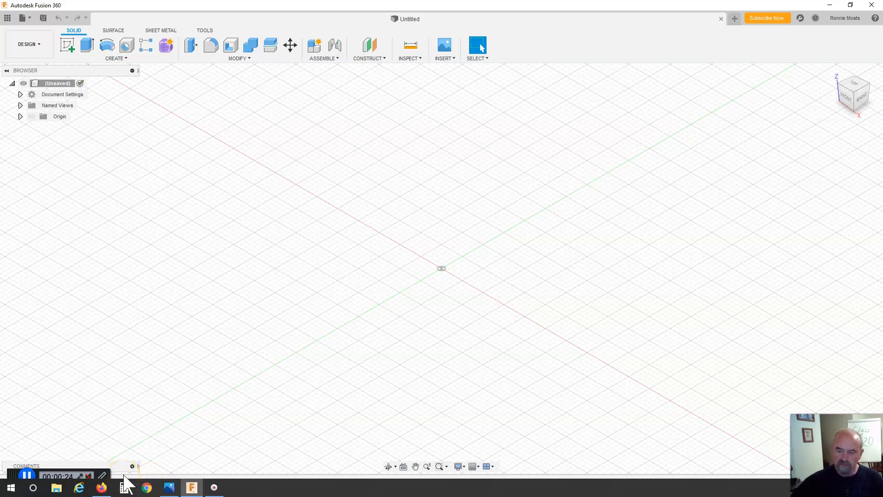
pyautogui.click(170, 487)
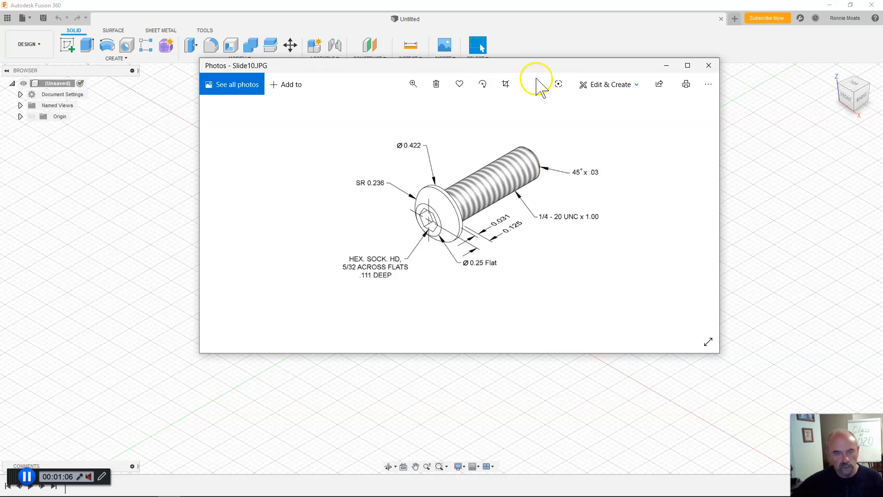
pyautogui.moveTo(532, 66); pyautogui.dragTo(882, 65)
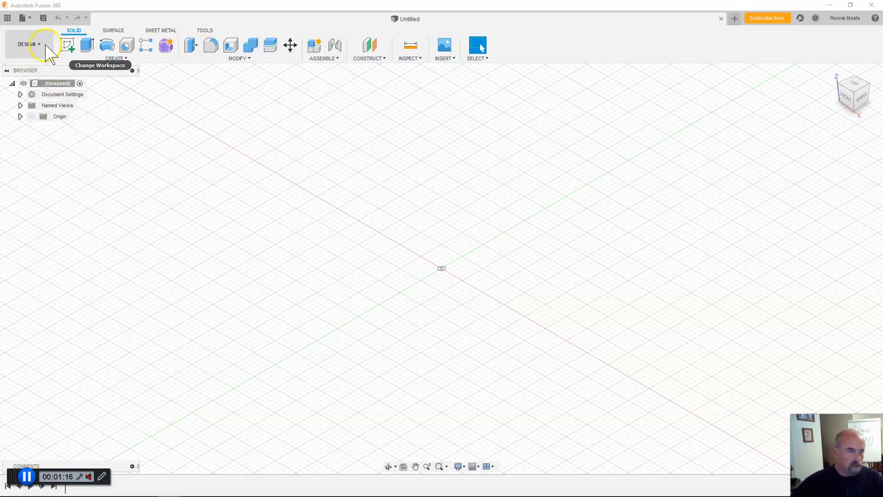
pyautogui.click(46, 45)
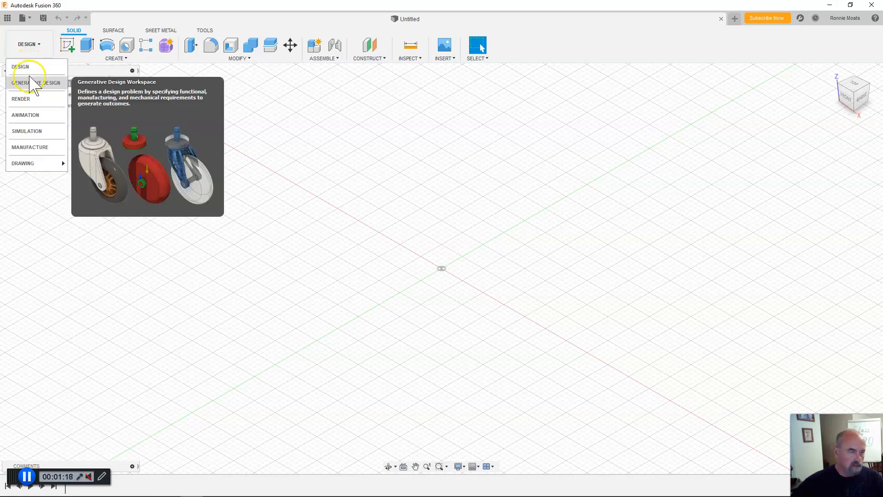
pyautogui.click(121, 16)
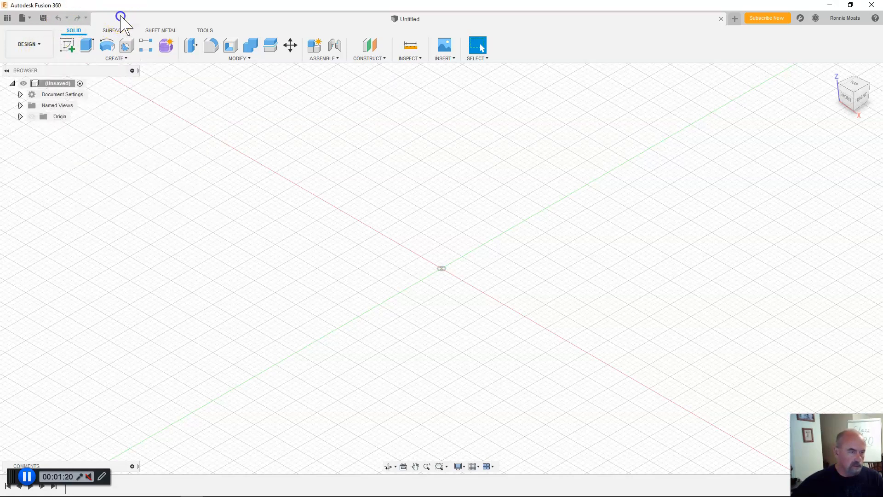
# Save the design as "Axle bolt" in Admin Project and start a sketch on the front plane
pyautogui.click(44, 18)
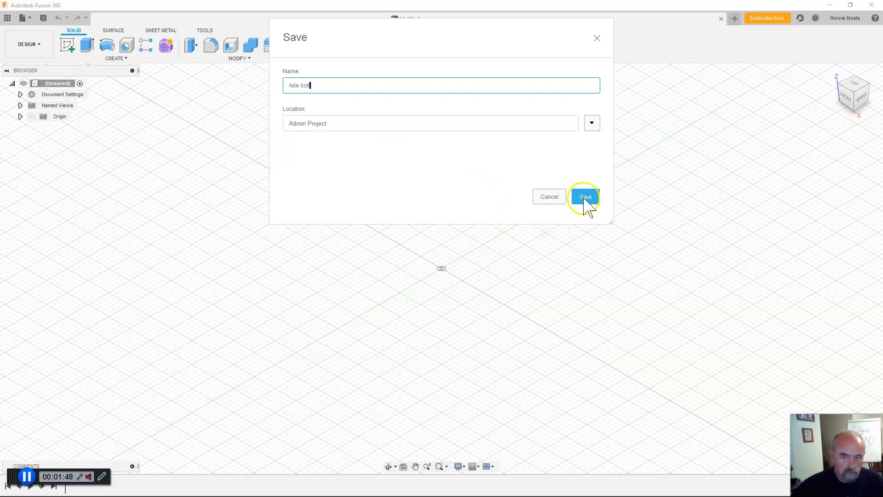
pyautogui.click(585, 197)
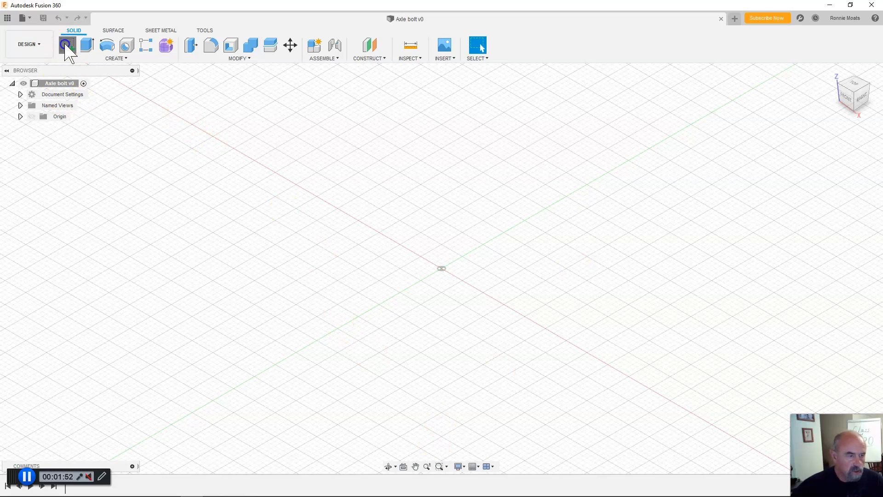
pyautogui.click(67, 45)
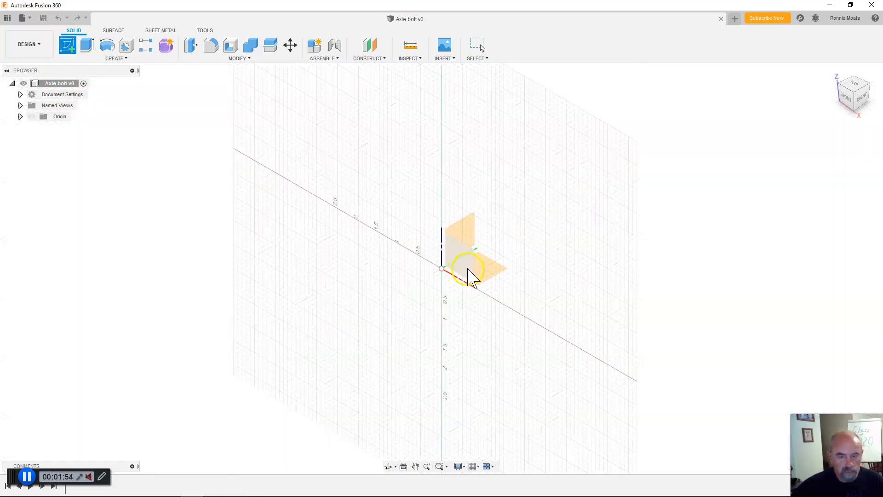
pyautogui.click(468, 266)
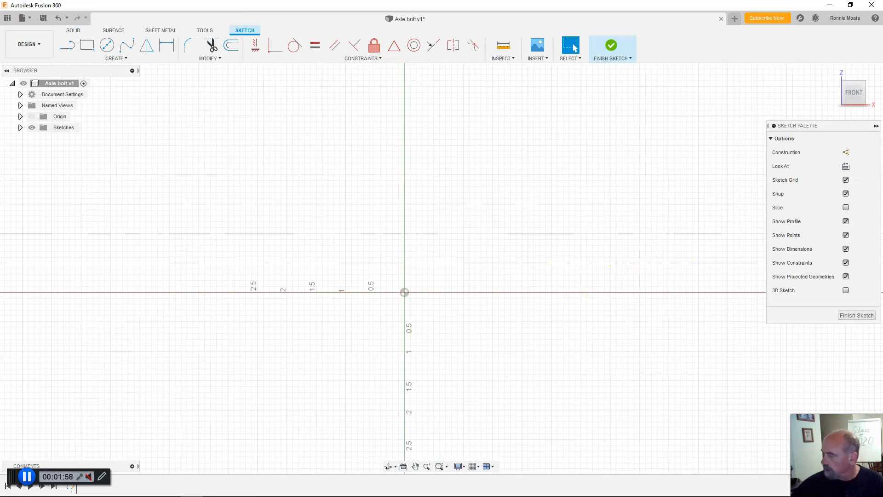
# Bring back the reference image and examine the bolt half-profile dimensions on Slide11.JPG
pyautogui.moveTo(882, 16)
pyautogui.mouseDown()
pyautogui.moveTo(224, 46)
pyautogui.moveTo(398, 67)
pyautogui.mouseUp()
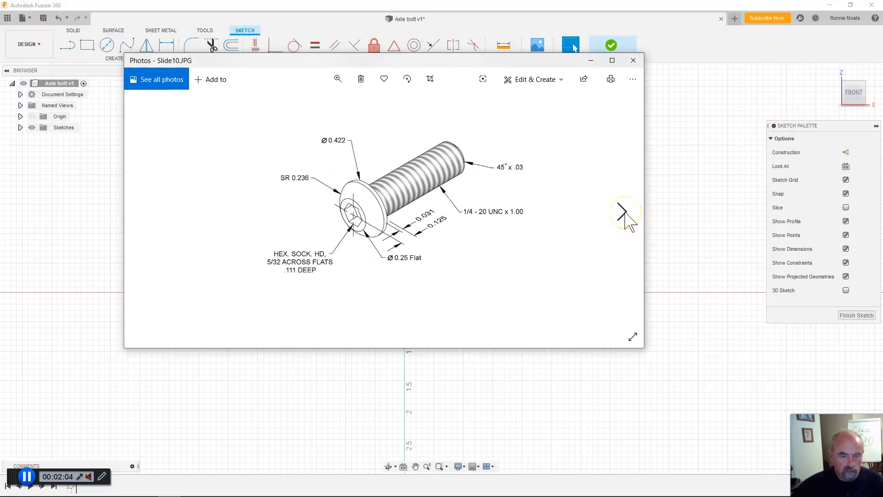
pyautogui.click(624, 215)
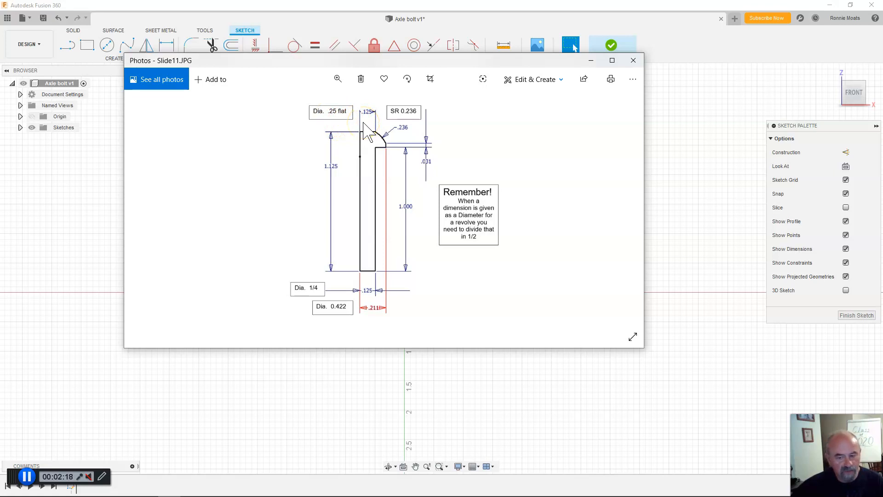
pyautogui.moveTo(367, 60)
pyautogui.mouseDown()
pyautogui.moveTo(876, 102)
pyautogui.moveTo(882, 110)
pyautogui.mouseUp()
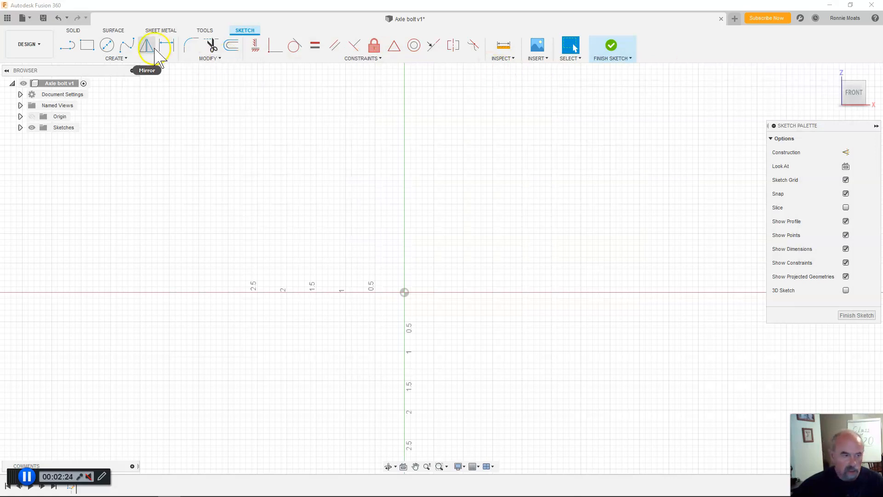
# Draw a vertical line 1.125 in long from the origin upward as the bolt's centre axis
pyautogui.click(68, 45)
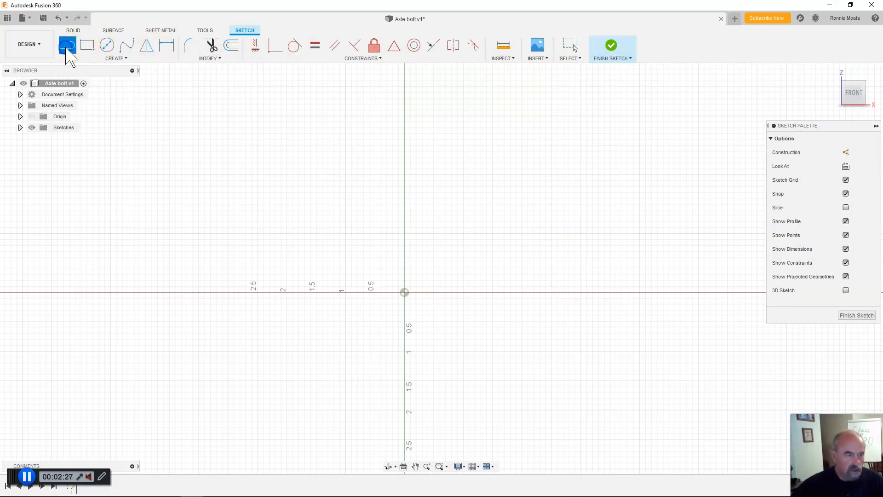
pyautogui.click(405, 293)
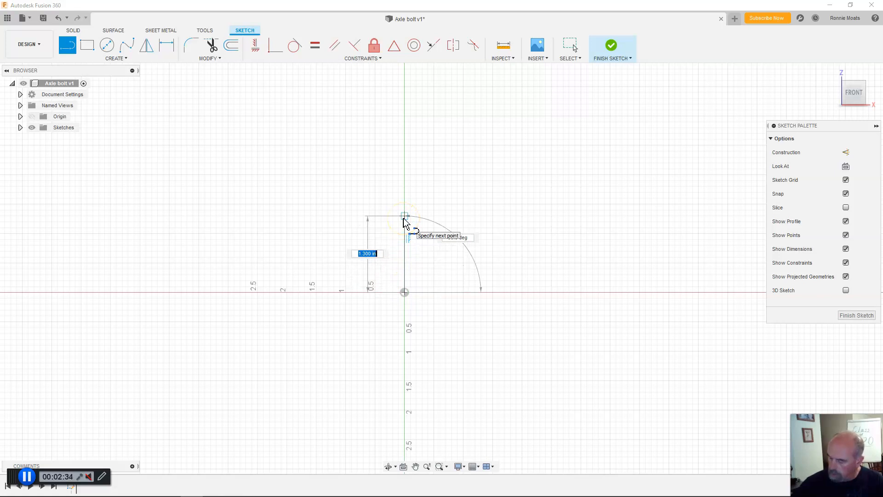
pyautogui.write('1')
pyautogui.press('Tab')
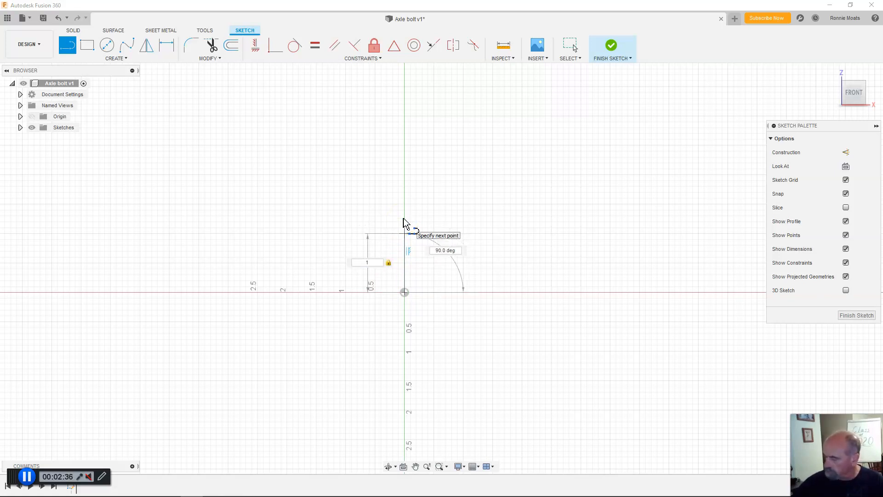
pyautogui.write('.125')
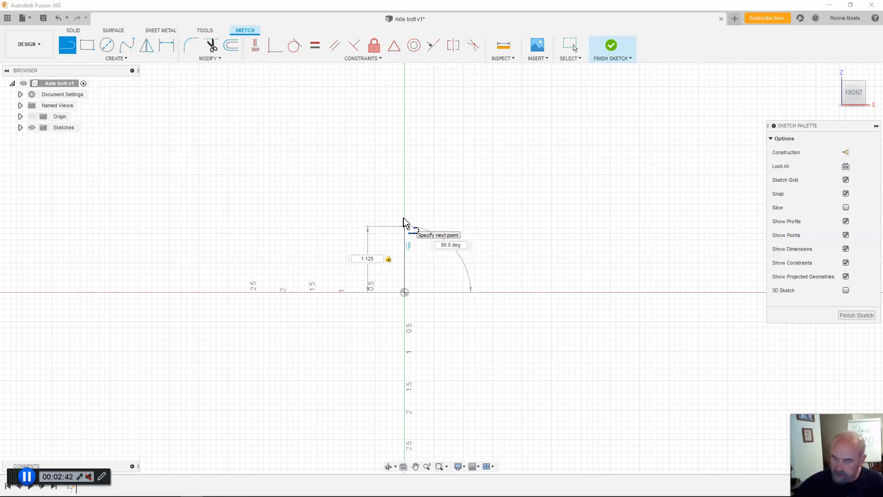
pyautogui.press('Return')
pyautogui.press('Escape')
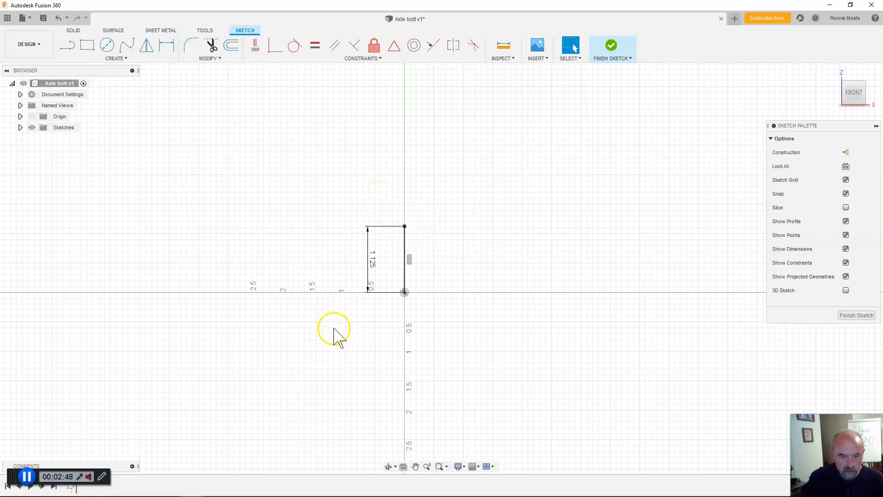
# Draw a horizontal line 0.125 in long to the right from the upper end of the vertical line
pyautogui.scroll(-1, 394, 297)
pyautogui.scroll(7, 394, 297)
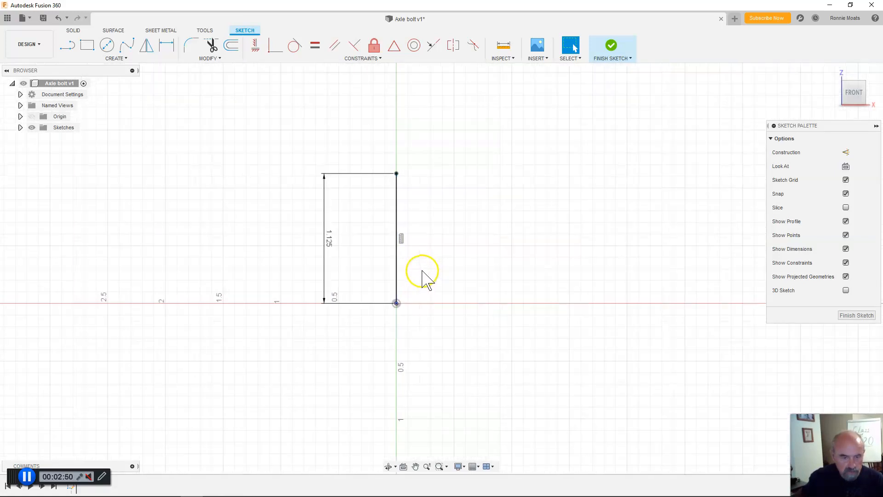
pyautogui.scroll(2, 425, 263)
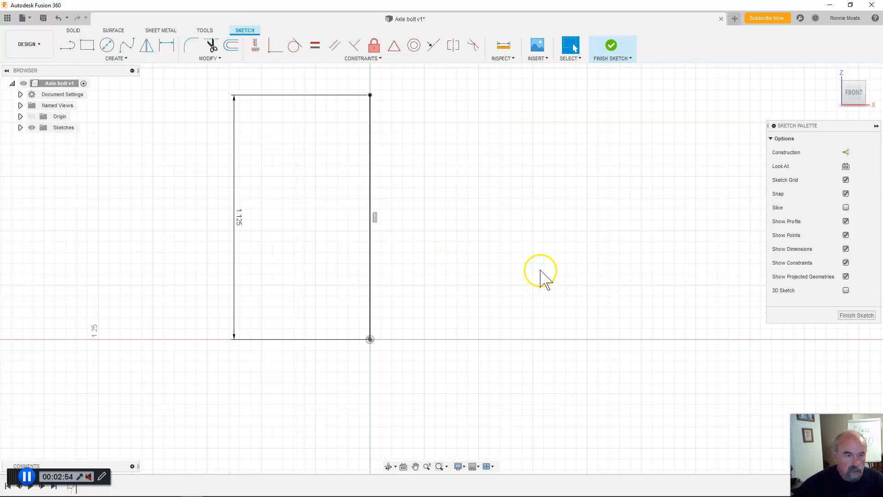
pyautogui.click(70, 51)
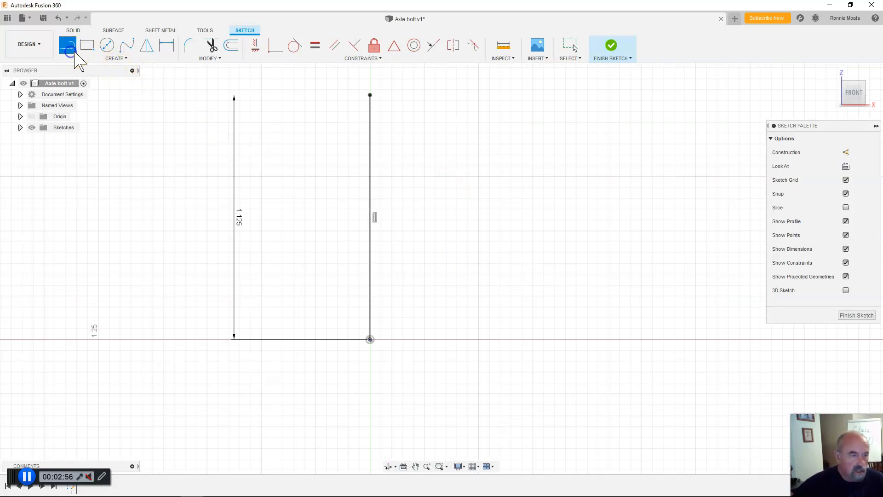
pyautogui.click(371, 95)
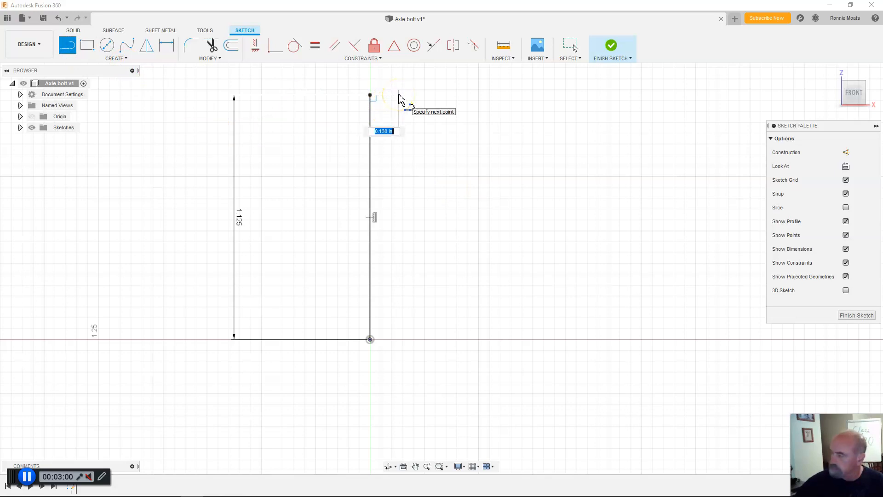
pyautogui.write('.125')
pyautogui.press('Return')
pyautogui.press('Escape')
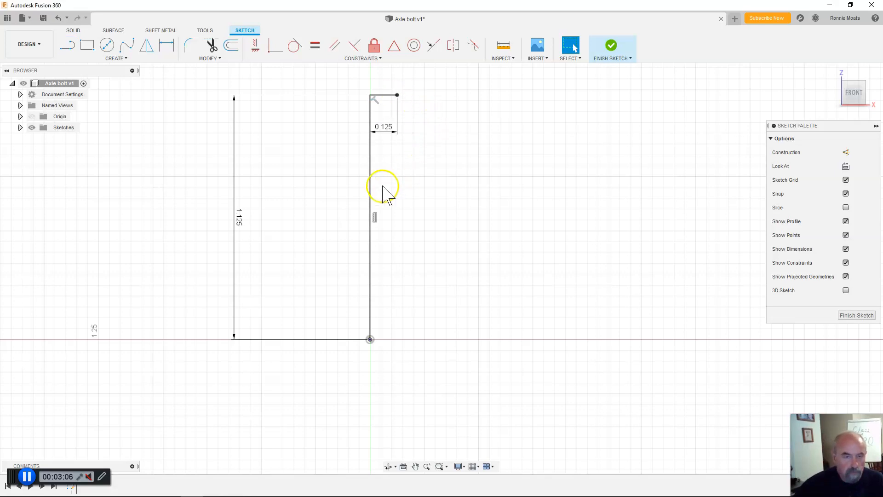
# Draw a horizontal line 0.125 in long to the right from the origin as the shank's lower edge
pyautogui.click(67, 45)
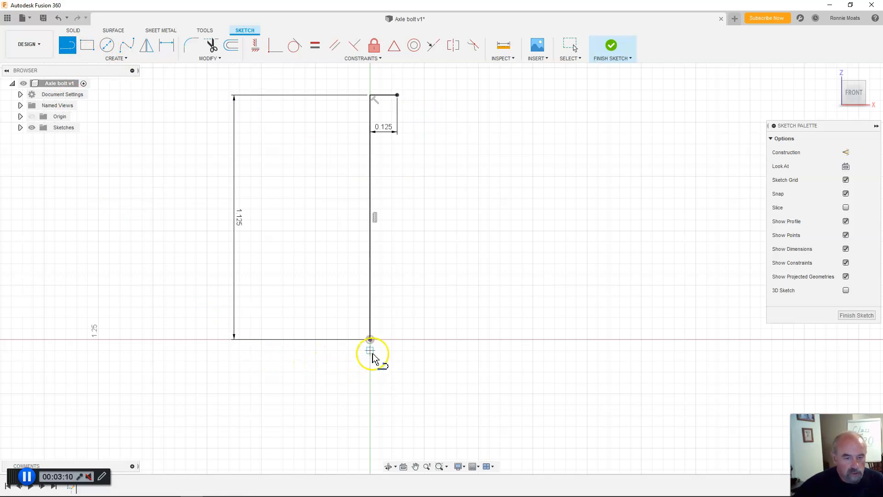
pyautogui.click(371, 340)
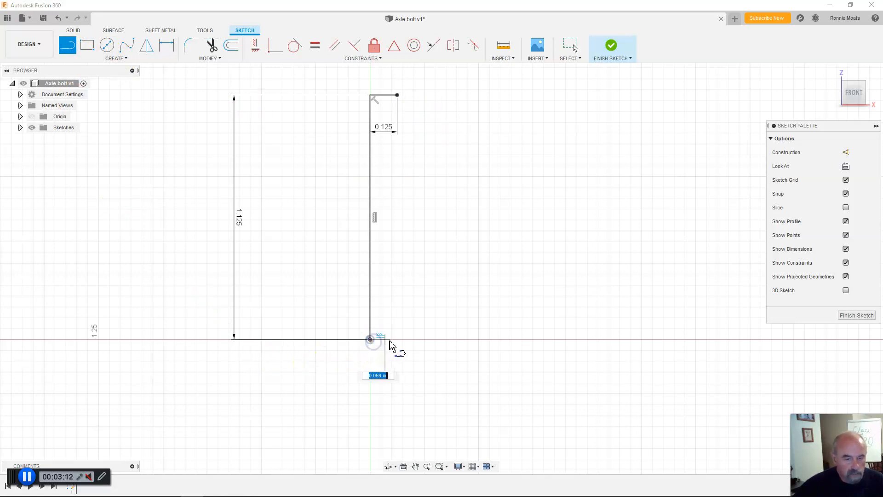
pyautogui.write('1')
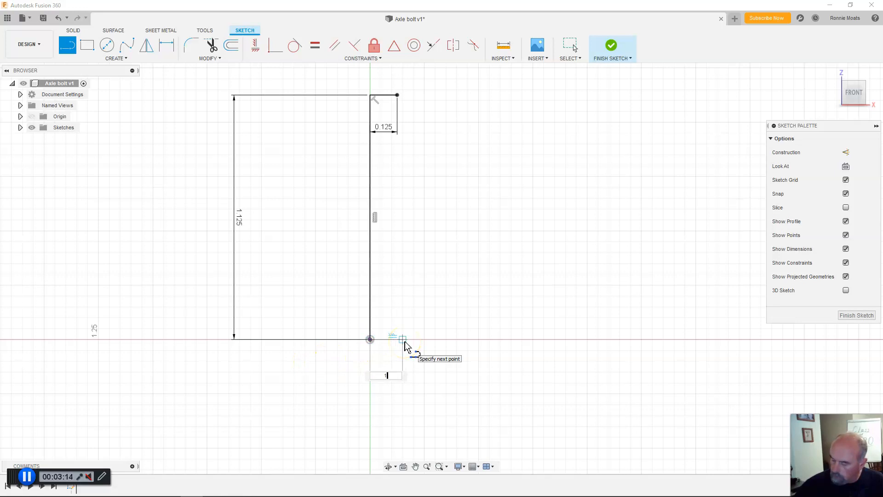
pyautogui.write('.')
pyautogui.press('BackSpace')
pyautogui.press('BackSpace')
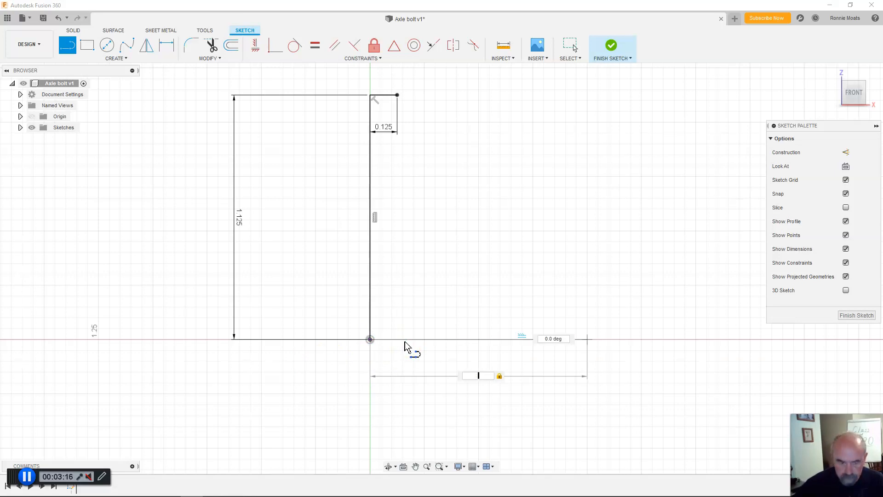
pyautogui.write('.125')
pyautogui.press('Return')
pyautogui.press('Escape')
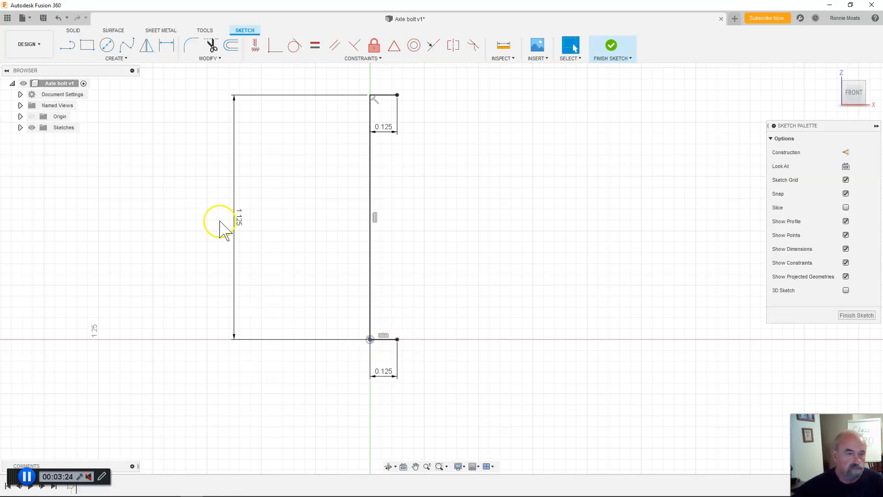
# Draw a vertical line 1 in long upward from the right end of the lower horizontal line
pyautogui.click(69, 46)
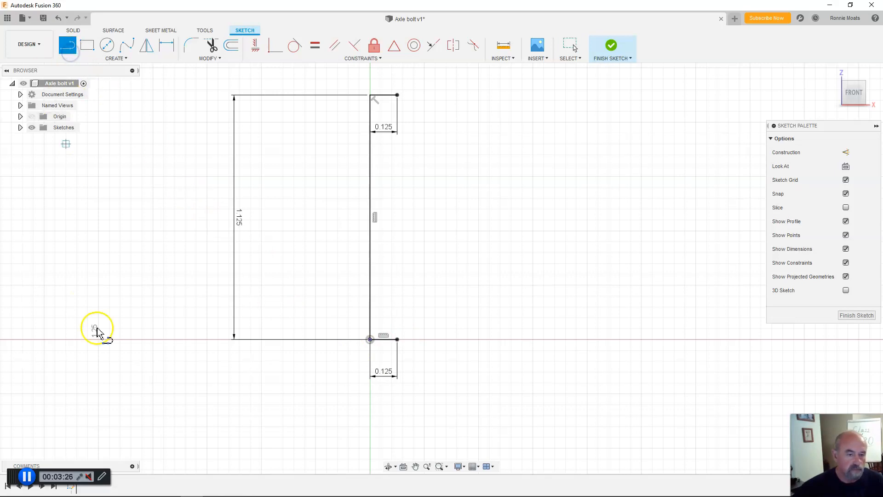
pyautogui.click(398, 339)
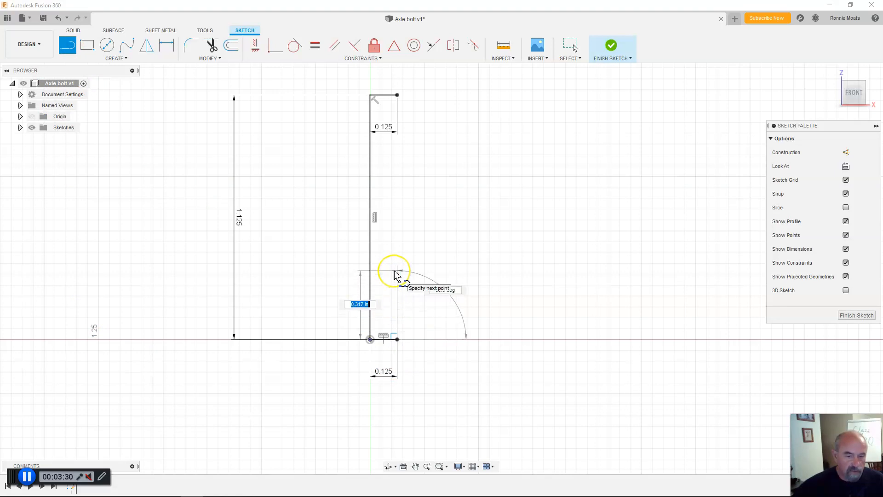
pyautogui.press('Tab')
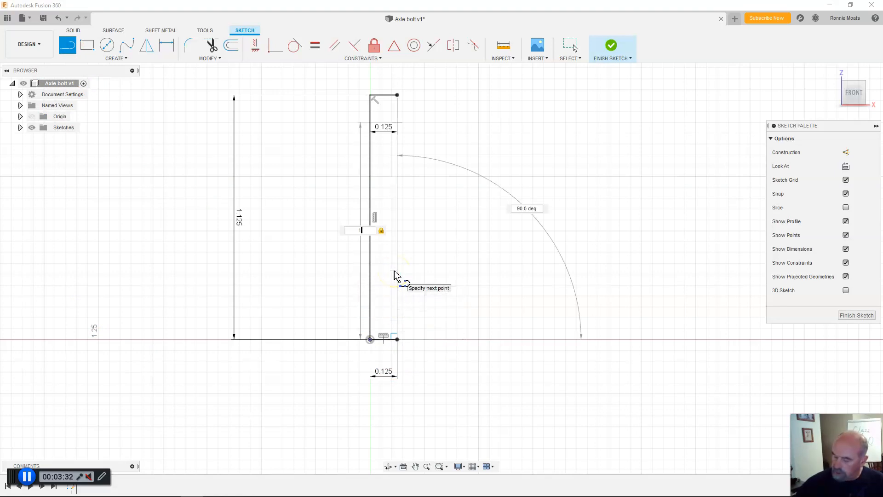
pyautogui.press('Return')
pyautogui.press('Escape')
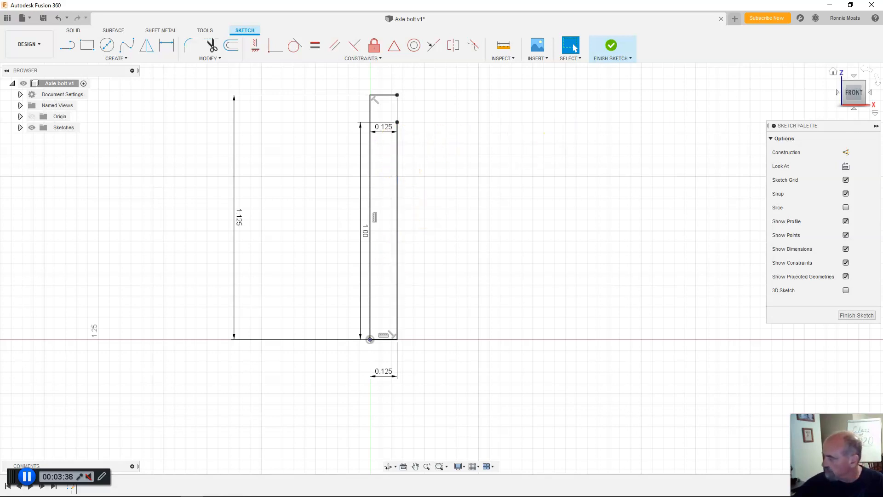
# Check the bolt head dimensions in the reference image Slide11.JPG
pyautogui.moveTo(882, 27)
pyautogui.mouseDown()
pyautogui.moveTo(705, 39)
pyautogui.moveTo(652, 53)
pyautogui.moveTo(579, 52)
pyautogui.mouseUp()
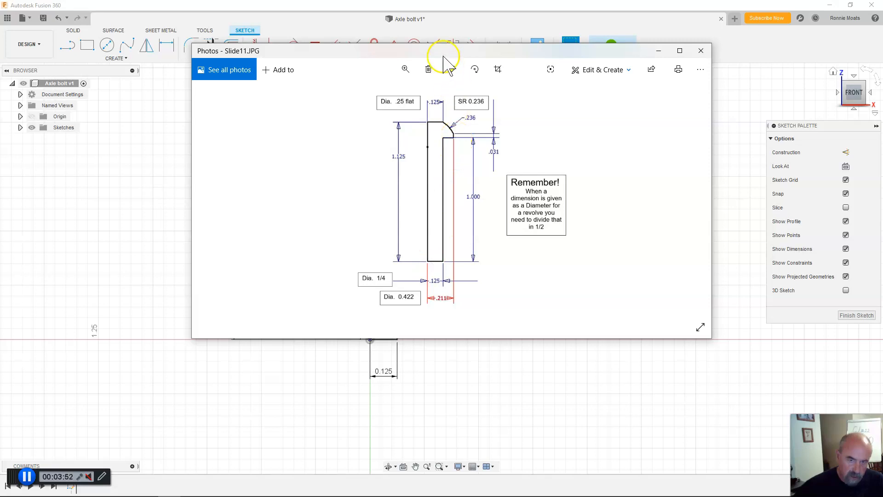
pyautogui.moveTo(445, 55)
pyautogui.mouseDown()
pyautogui.moveTo(716, 114)
pyautogui.moveTo(882, 124)
pyautogui.mouseUp()
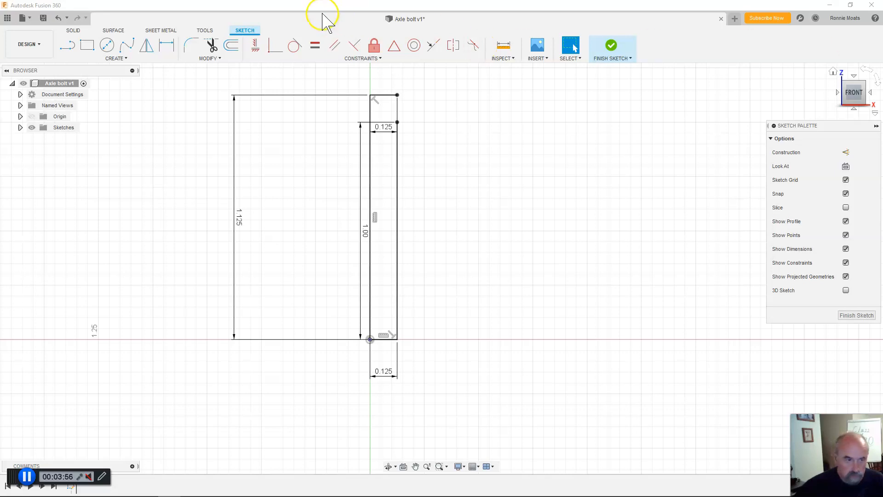
# Draw a horizontal line 0.125 in long outward from the upper end of the shank's outer edge as the head's underside
pyautogui.click(71, 48)
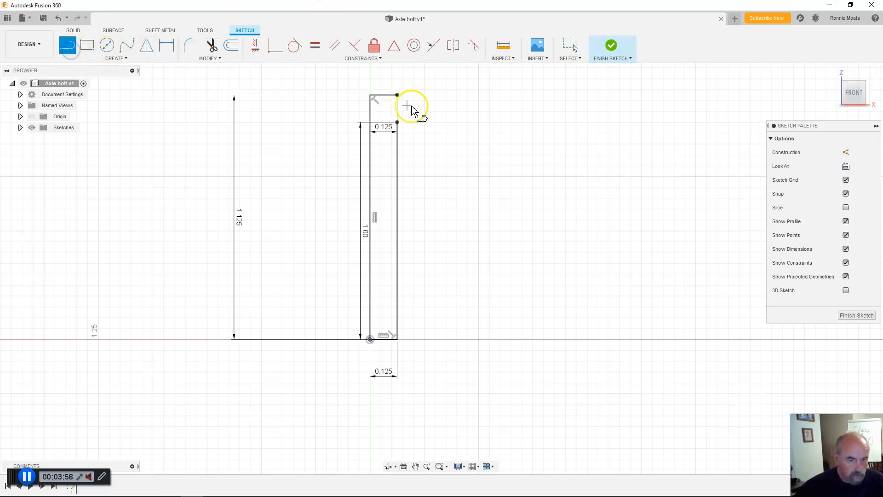
pyautogui.click(398, 122)
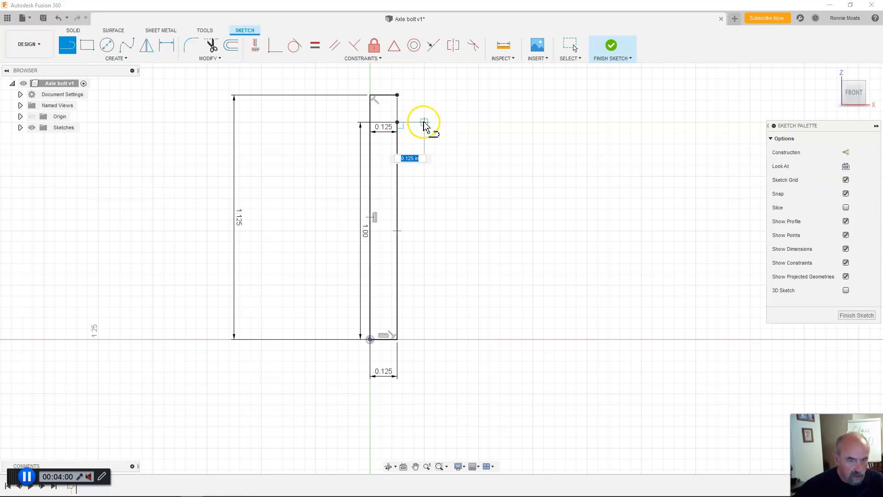
pyautogui.click(424, 122)
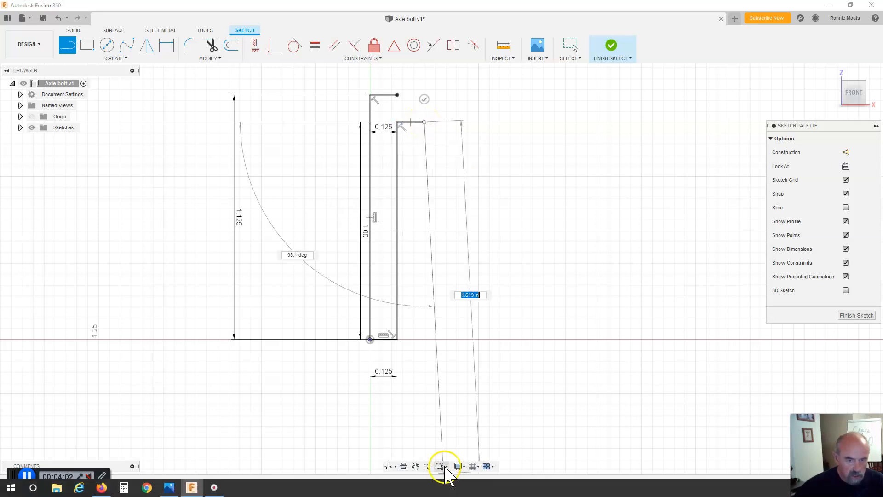
pyautogui.press('Escape')
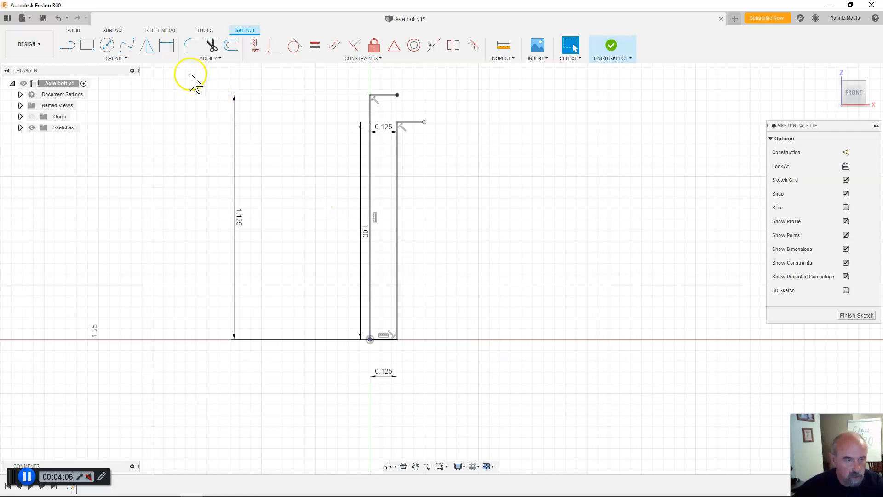
# Dimension the distance from the vertical centre line to the outer end of the head's underside as .422/2 in
pyautogui.click(167, 47)
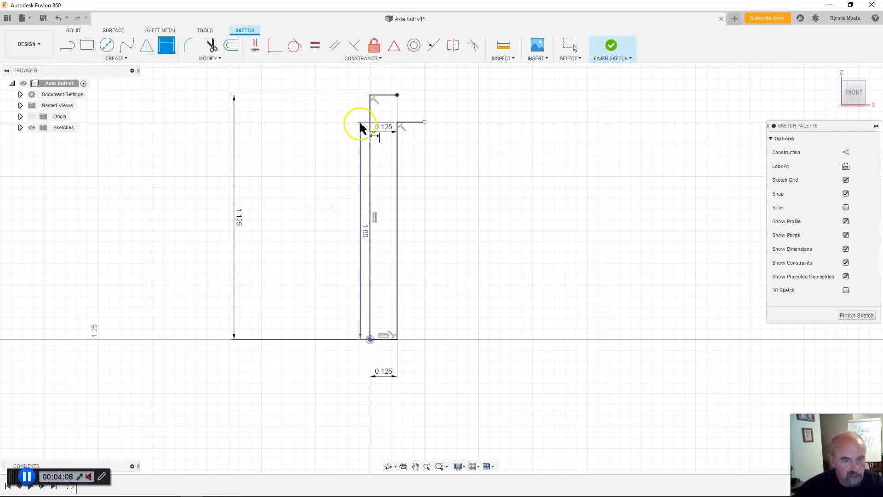
pyautogui.click(370, 146)
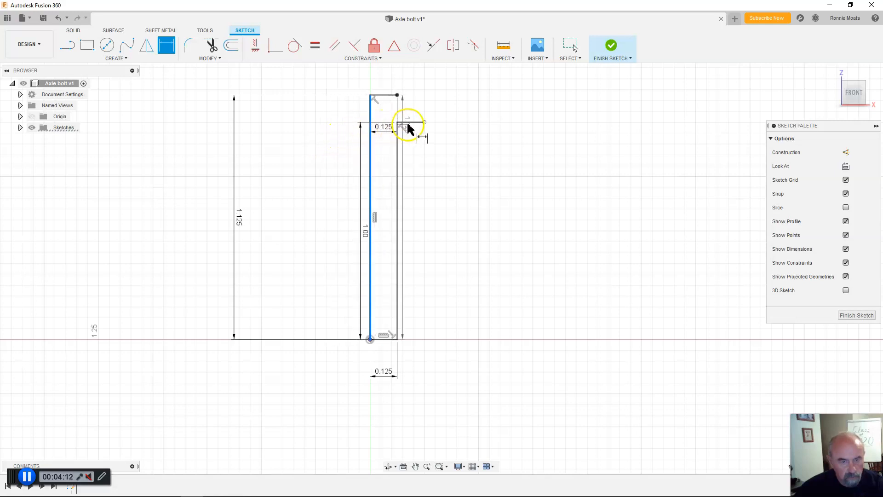
pyautogui.click(424, 122)
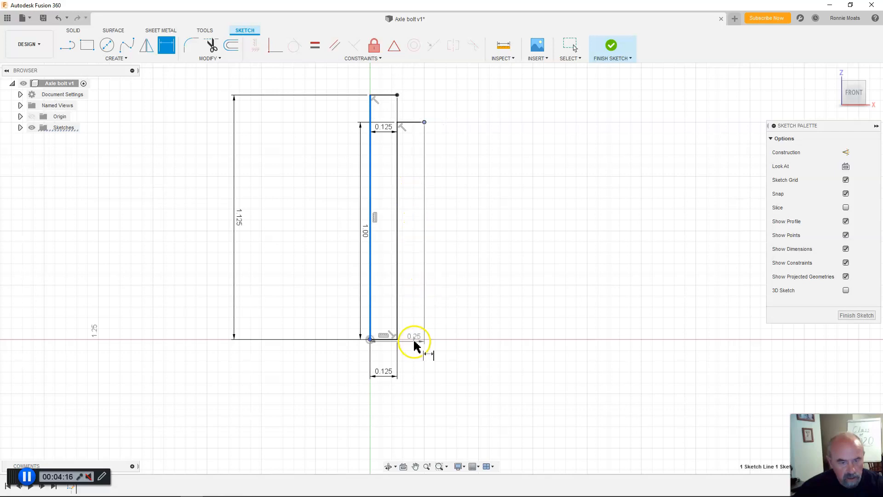
pyautogui.click(395, 392)
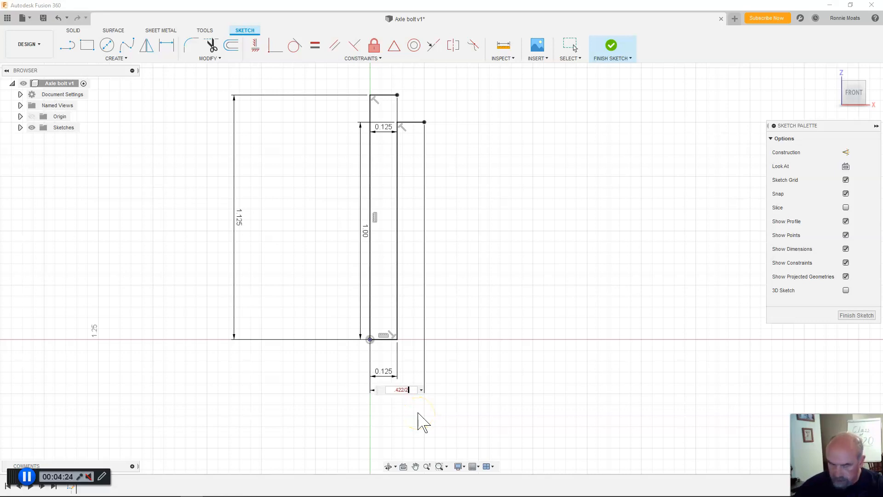
pyautogui.press('Return')
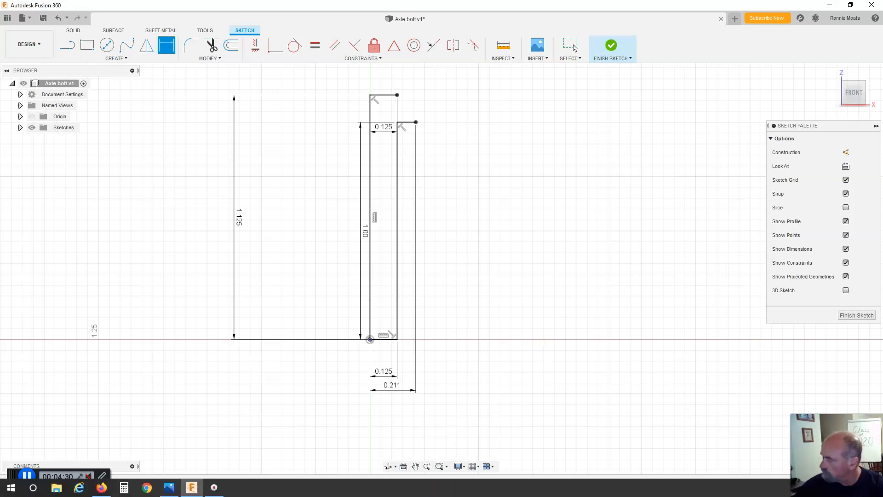
# Check the head's edge height in Slide11.JPG and draw a vertical line 0.031 in long upward from the underside's outer end
pyautogui.moveTo(574, 47); pyautogui.dragTo(358, 87)
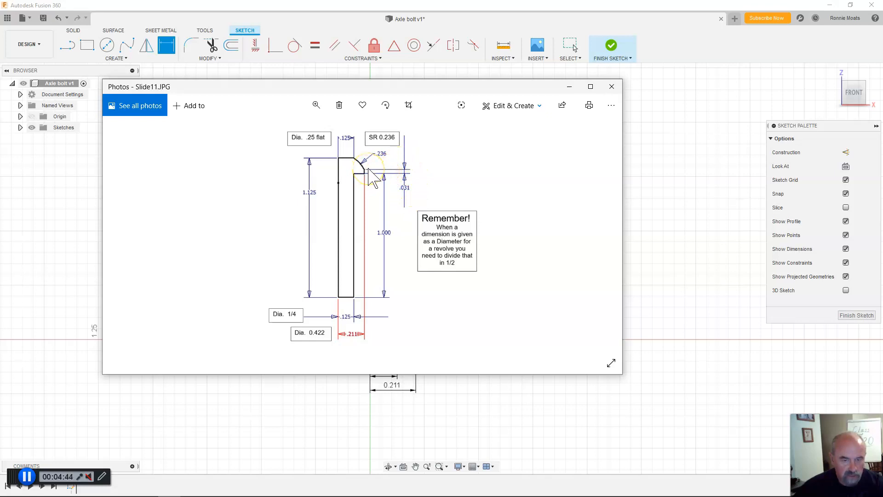
pyautogui.moveTo(343, 95); pyautogui.dragTo(882, 104)
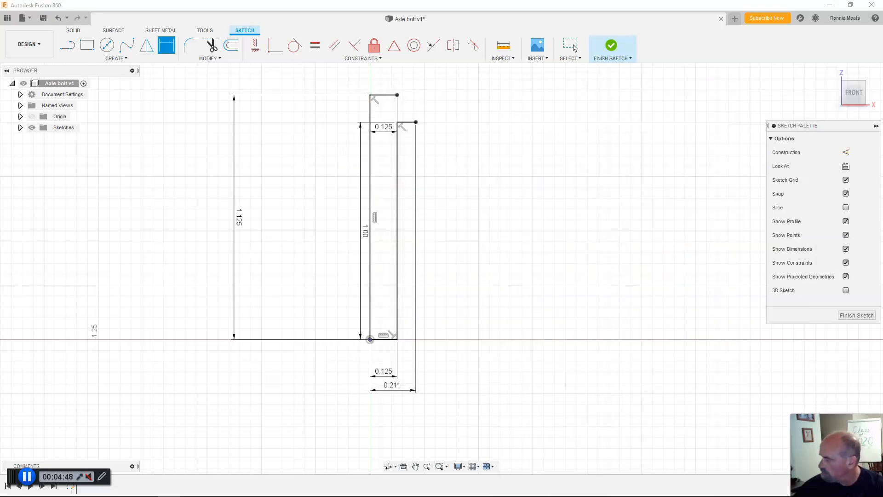
pyautogui.click(68, 45)
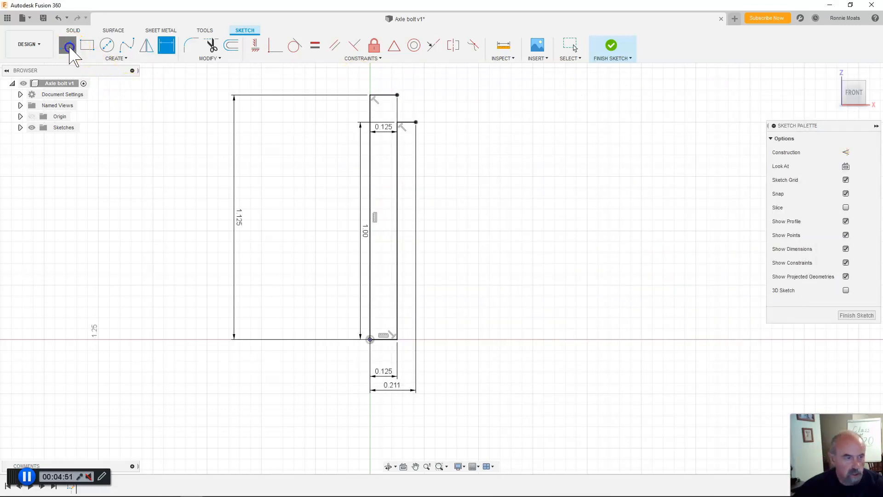
pyautogui.click(416, 122)
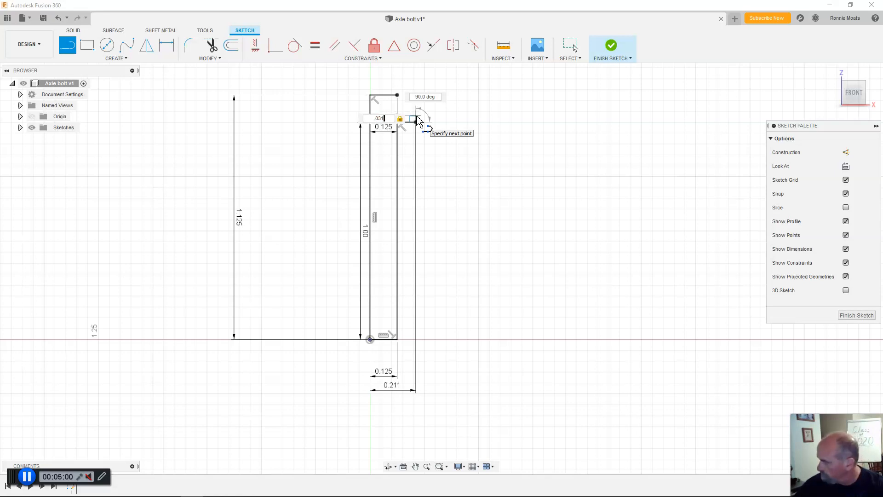
pyautogui.press('Return')
pyautogui.press('Escape')
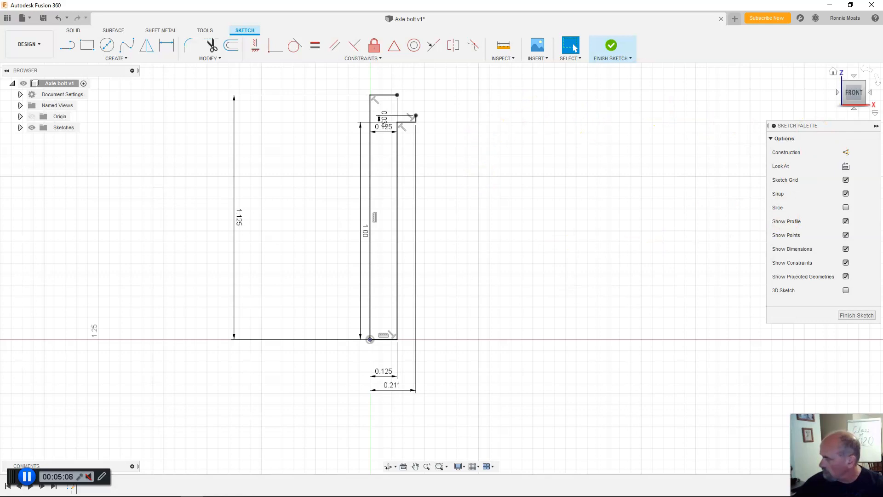
# Check the head radius in Slide11.JPG and draw a shallow outward 3-point arc from the top line's outer end to the short vertical line's upper end
pyautogui.moveTo(882, 18); pyautogui.dragTo(382, 87)
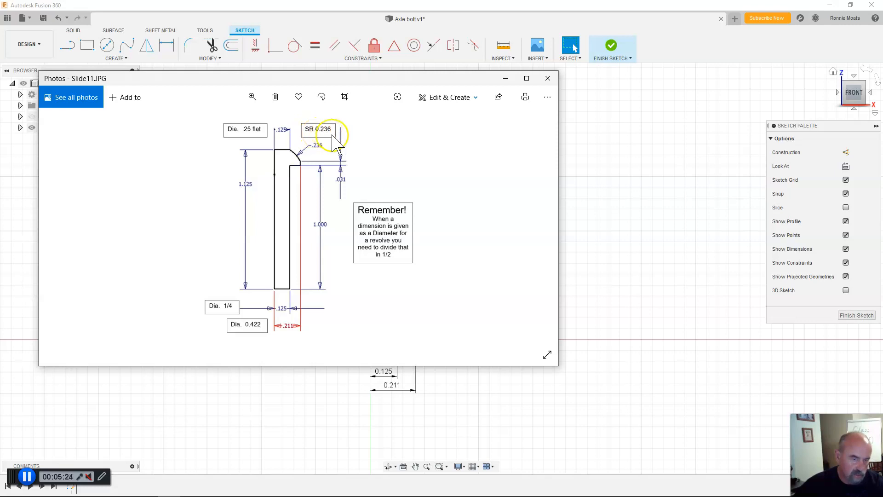
pyautogui.moveTo(309, 86); pyautogui.dragTo(882, 94)
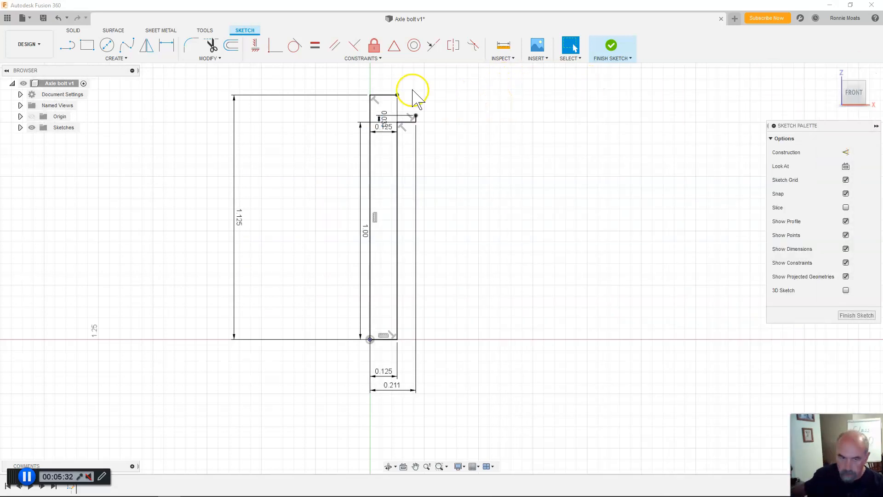
pyautogui.scroll(-1, 386, 114)
pyautogui.moveTo(385, 127)
pyautogui.mouseDown(button='middle')
pyautogui.moveTo(366, 211)
pyautogui.moveTo(375, 216)
pyautogui.mouseUp(button='middle')
pyautogui.scroll(5, 405, 221)
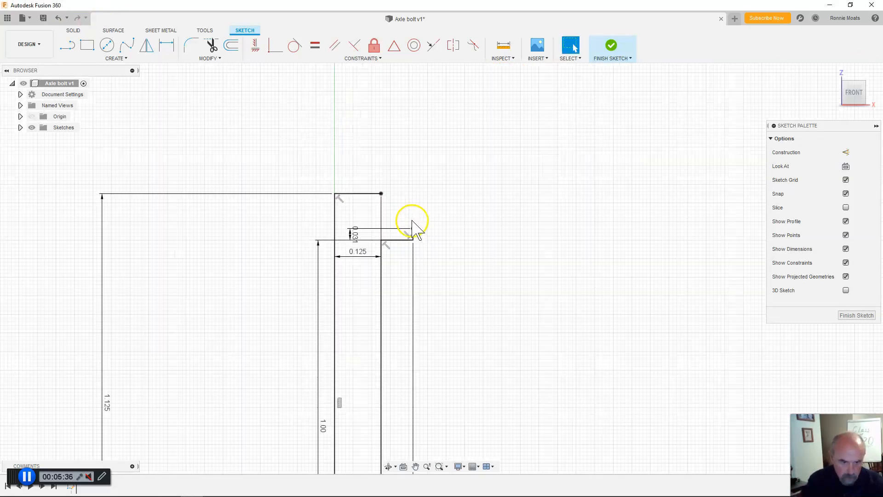
pyautogui.scroll(1, 426, 204)
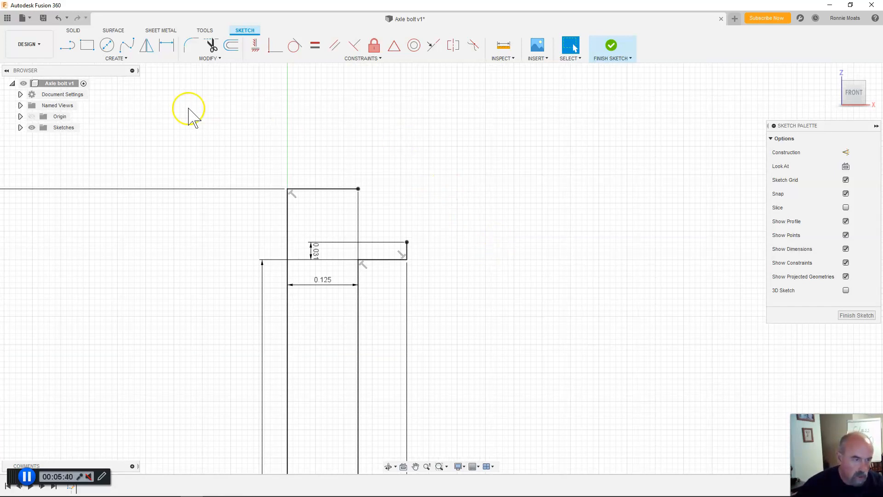
pyautogui.click(125, 59)
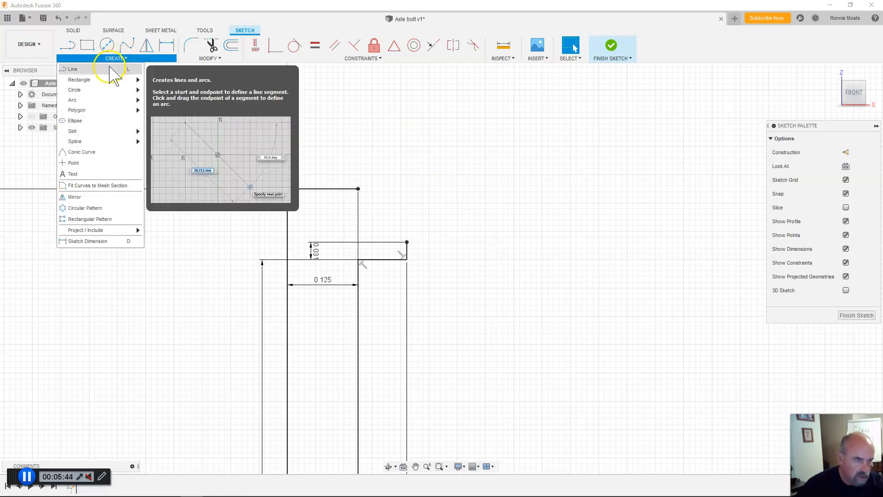
pyautogui.moveTo(112, 100)
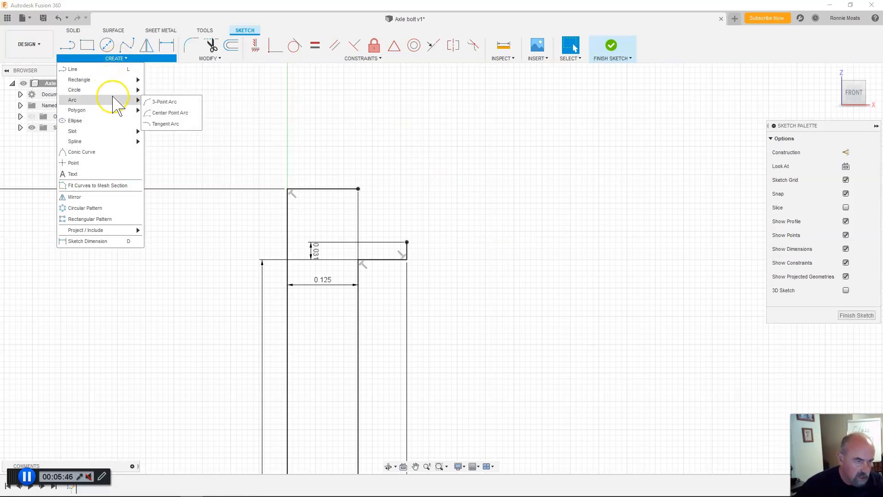
pyautogui.click(166, 102)
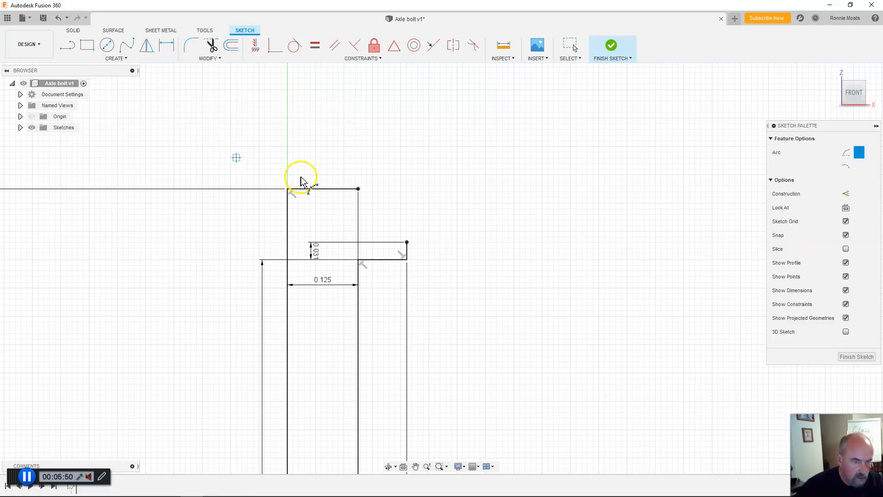
pyautogui.click(358, 190)
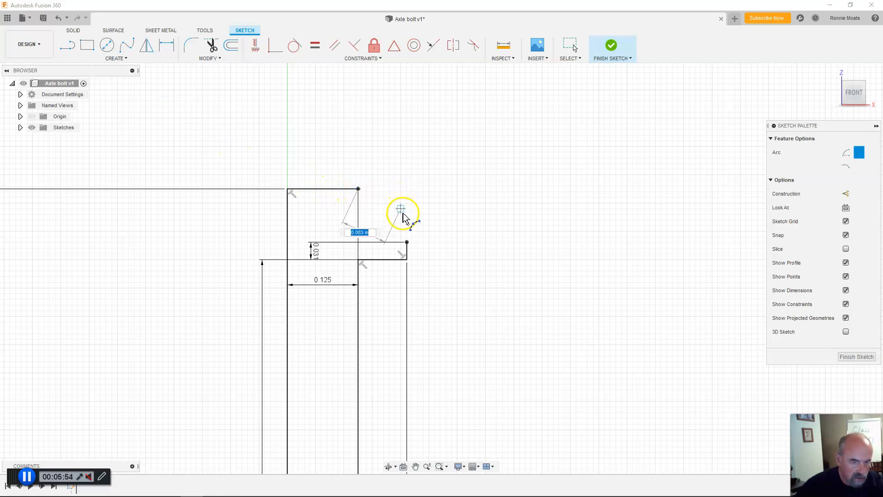
pyautogui.click(407, 241)
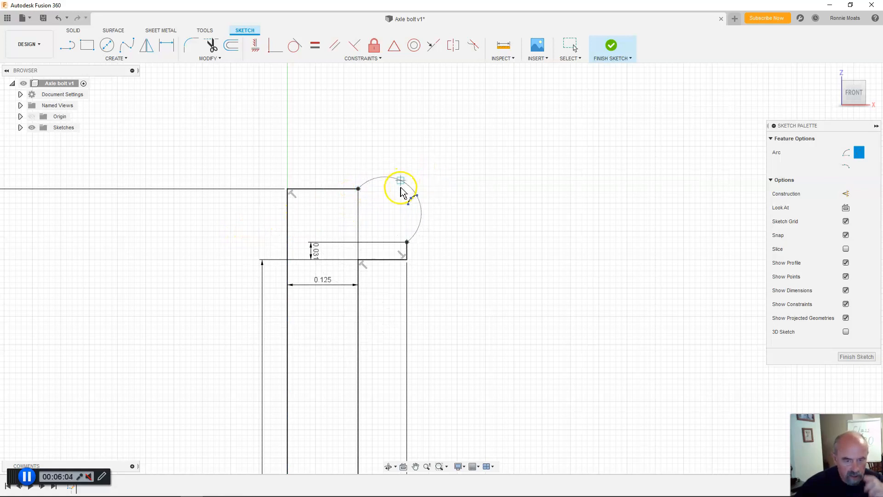
pyautogui.click(376, 214)
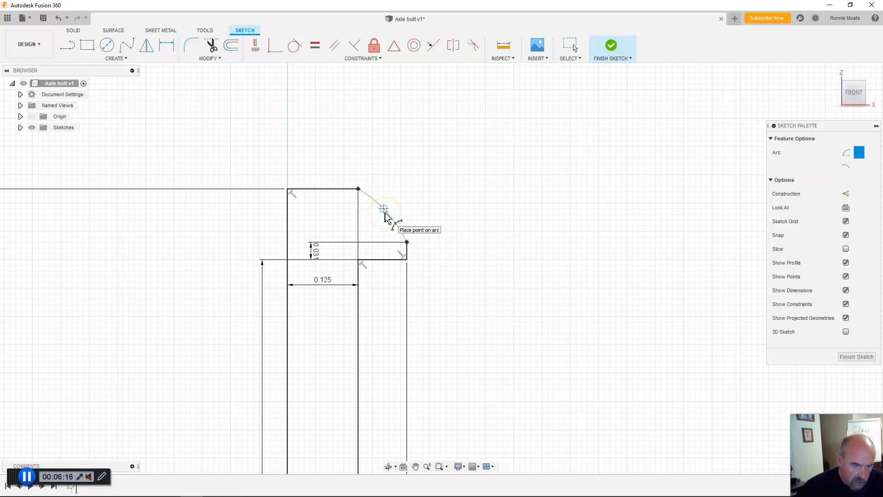
pyautogui.click(385, 214)
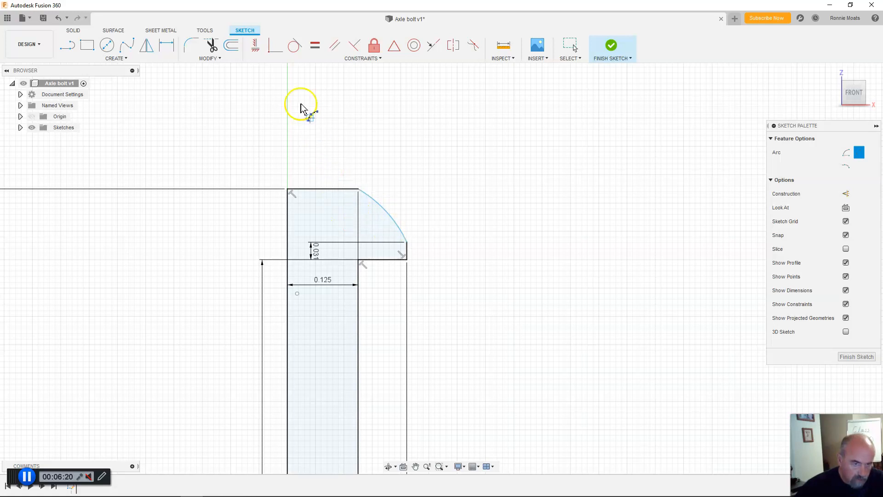
# Dimension the head arc with a radius of .236 in
pyautogui.click(168, 44)
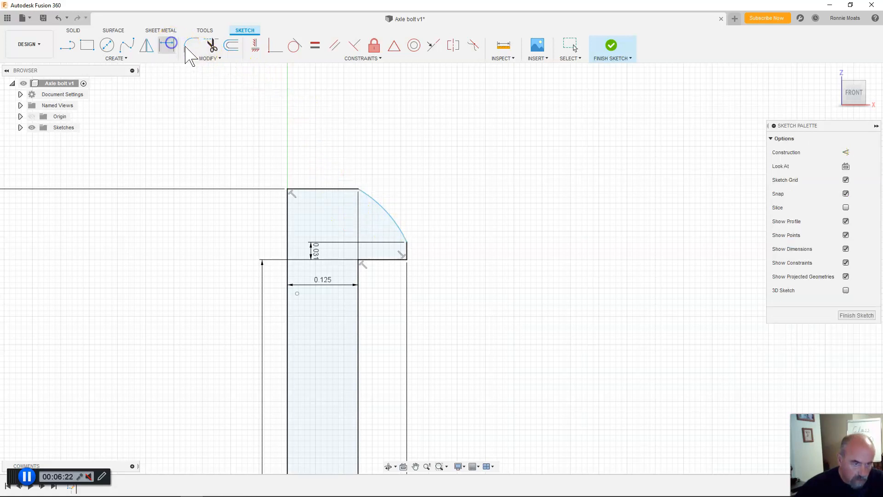
pyautogui.click(390, 216)
pyautogui.click(417, 201)
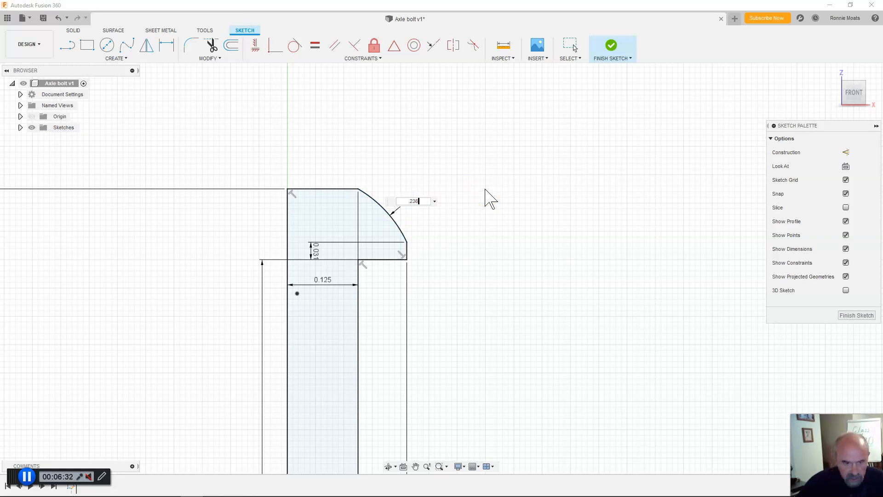
pyautogui.write('.236')
pyautogui.press('Return')
pyautogui.click(395, 228)
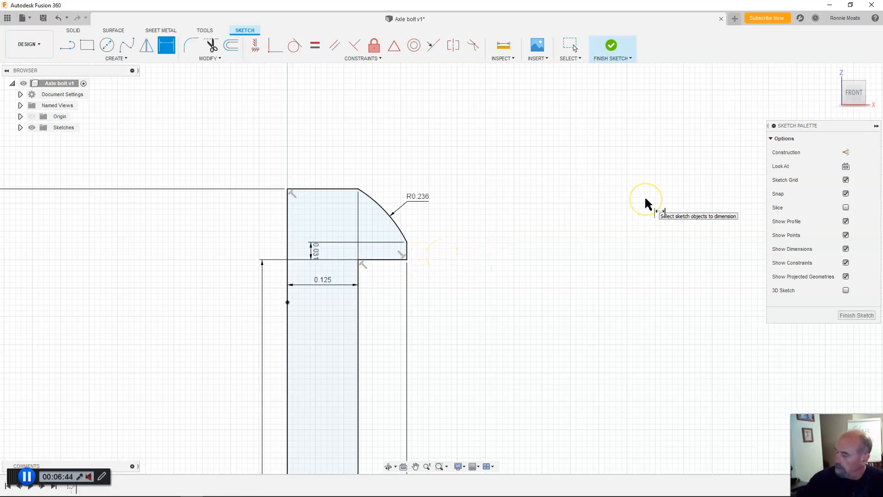
# Finish the sketch of the bolt's closed half profile
pyautogui.scroll(-4, 602, 248)
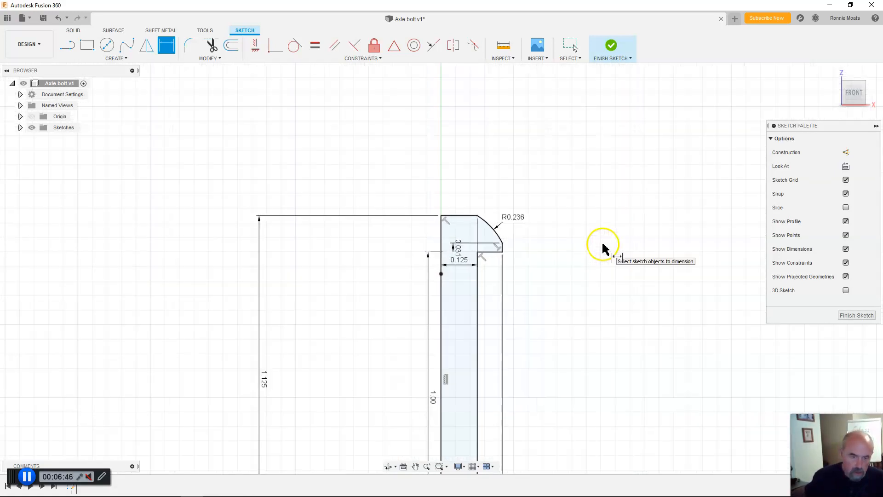
pyautogui.scroll(-2, 602, 247)
pyautogui.scroll(-1, 576, 251)
pyautogui.moveTo(574, 249)
pyautogui.mouseDown(button='middle')
pyautogui.moveTo(546, 217)
pyautogui.moveTo(506, 137)
pyautogui.mouseUp(button='middle')
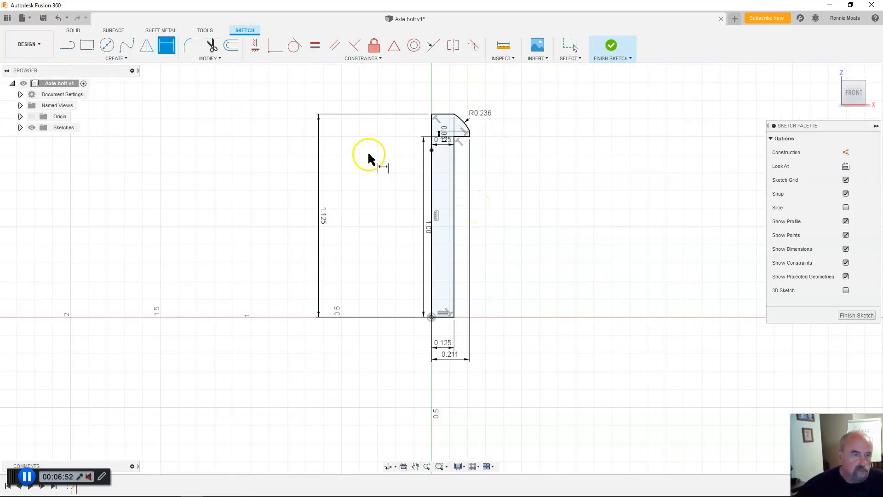
pyautogui.click(611, 46)
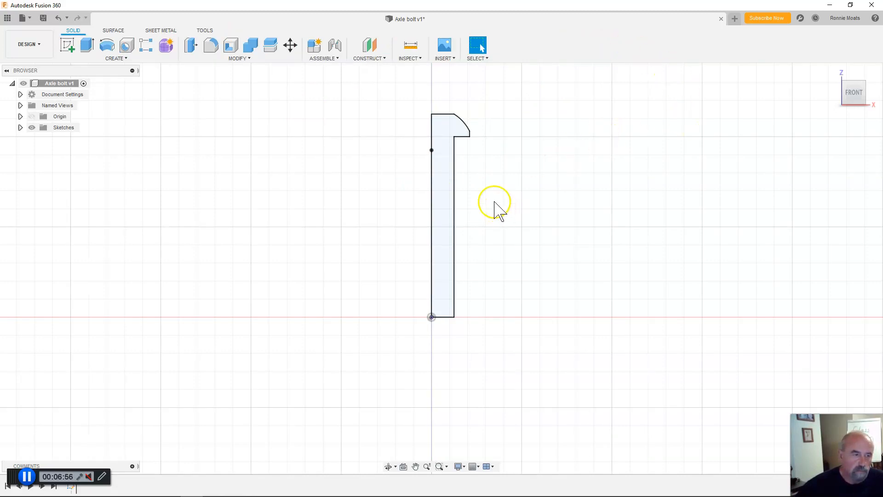
# Revolve the half profile 360 degrees about its long vertical centre edge as a new body
pyautogui.click(112, 51)
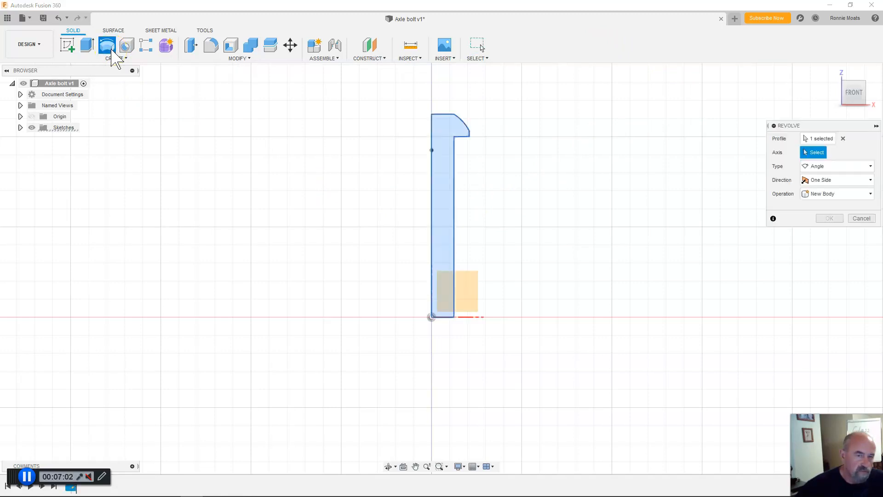
pyautogui.moveTo(855, 92)
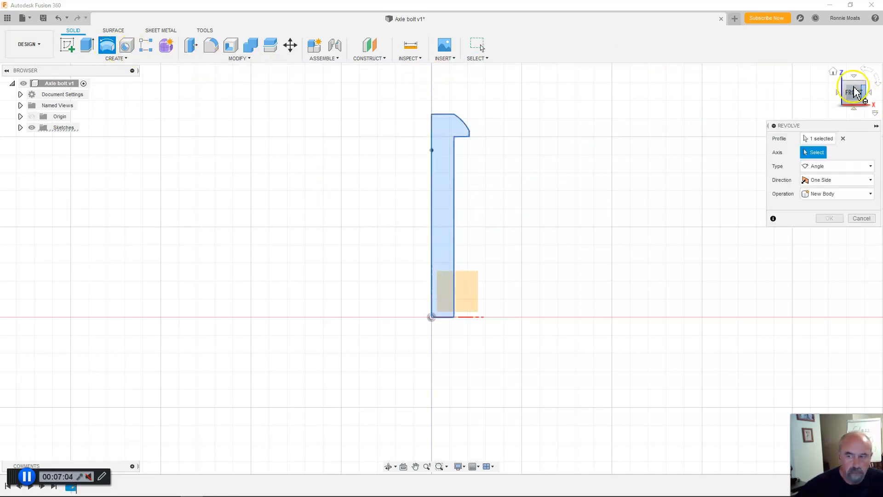
pyautogui.click(833, 72)
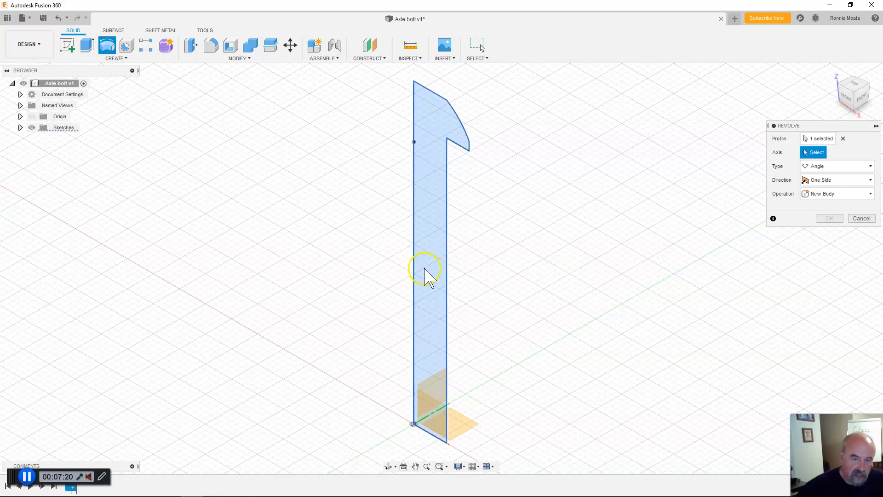
pyautogui.click(414, 269)
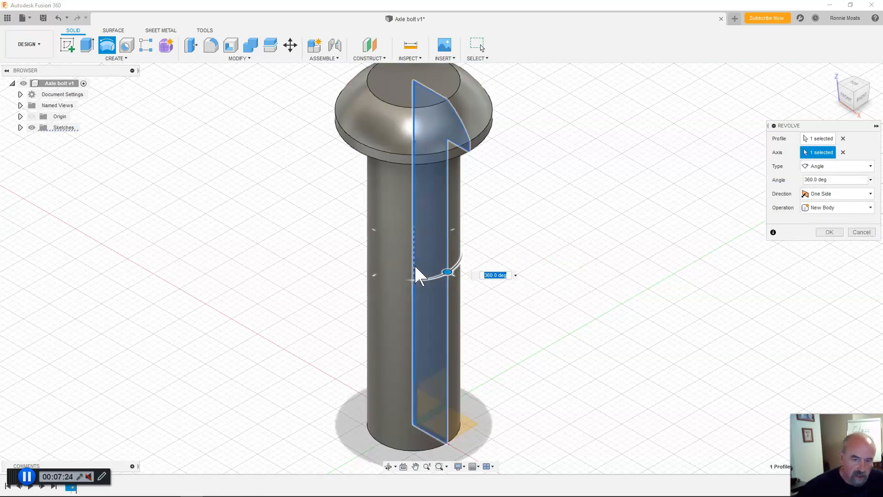
pyautogui.click(830, 232)
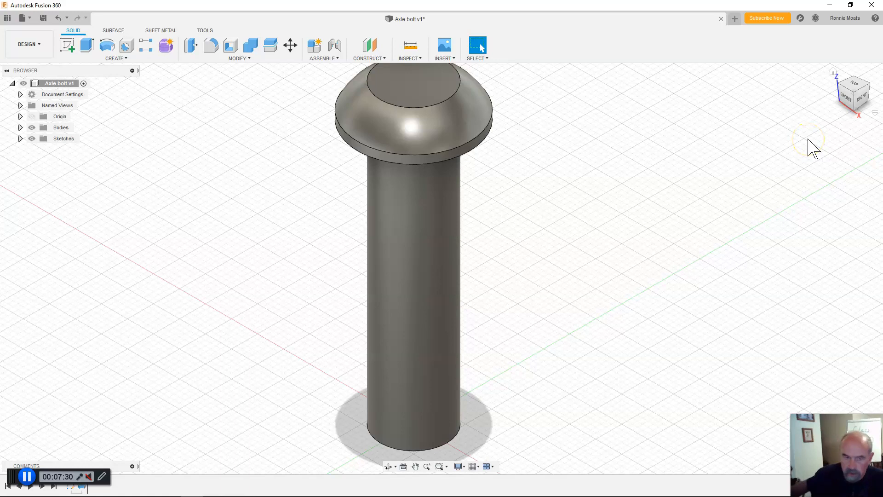
pyautogui.scroll(-2, 634, 113)
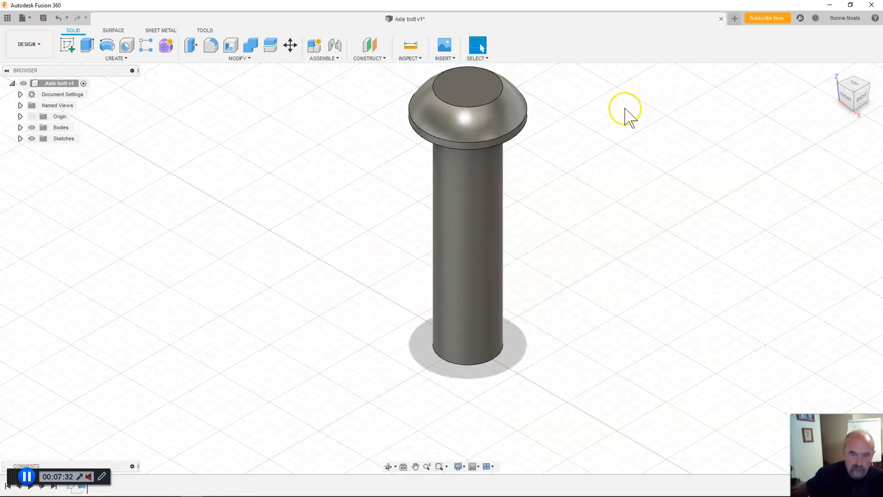
pyautogui.scroll(-2, 612, 119)
pyautogui.moveTo(575, 126); pyautogui.dragTo(531, 185, button='middle')
pyautogui.click(581, 222)
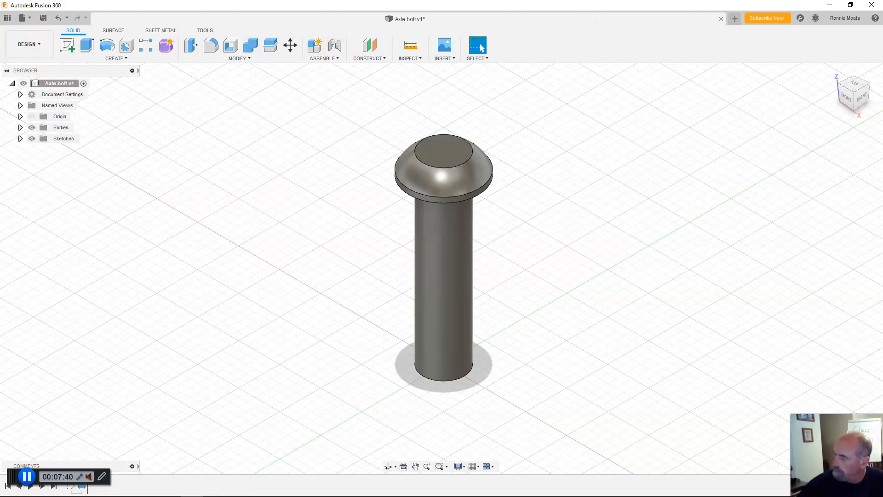
# Switch from Slide11.JPG to Slide10.JPG in Photos and check the hex socket's across-flats size and depth
pyautogui.moveTo(747, 33); pyautogui.dragTo(273, 49)
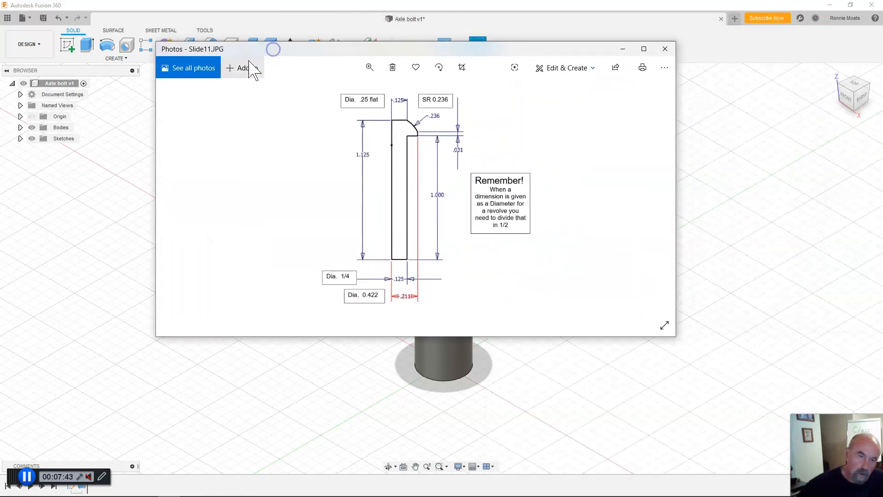
pyautogui.click(178, 200)
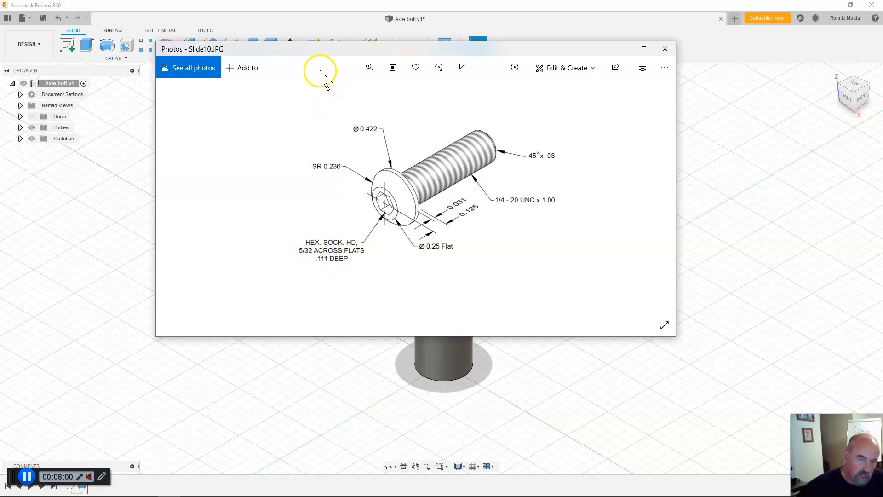
pyautogui.click(318, 51)
pyautogui.moveTo(317, 51); pyautogui.dragTo(882, 90)
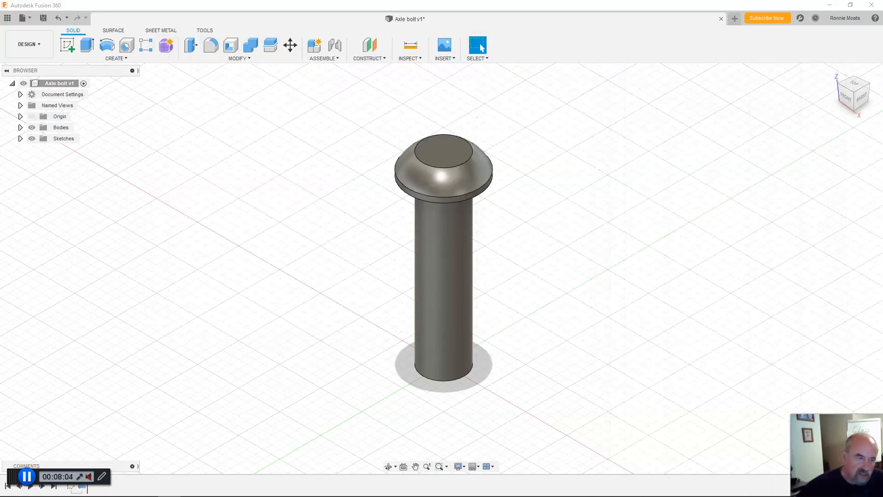
# Start a sketch on the head's flat top face and draw a 6-sided inscribed polygon centred on the origin
pyautogui.click(68, 46)
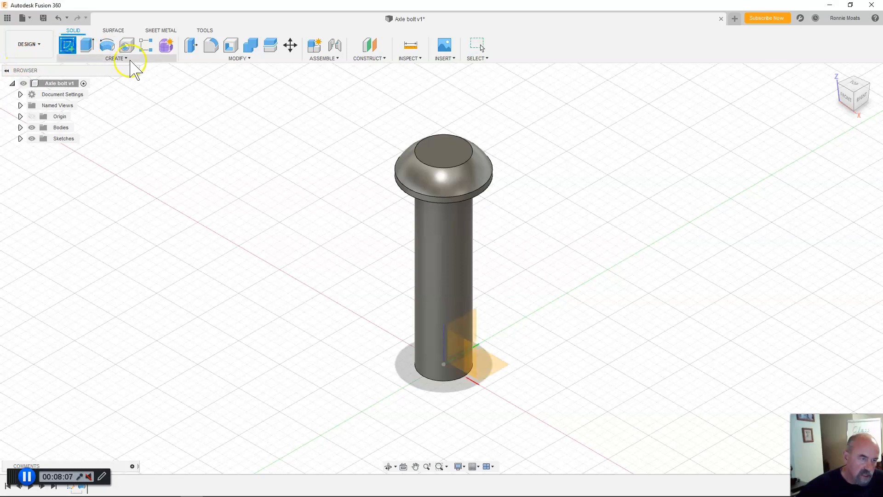
pyautogui.click(436, 158)
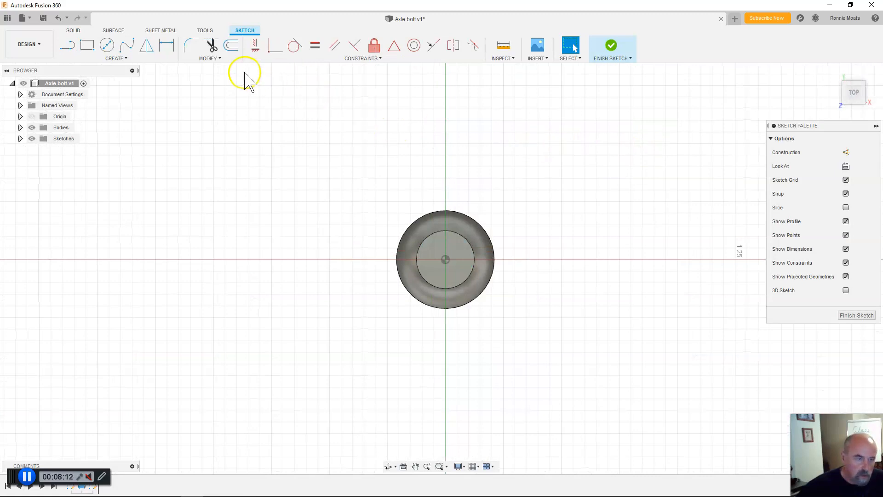
pyautogui.click(122, 59)
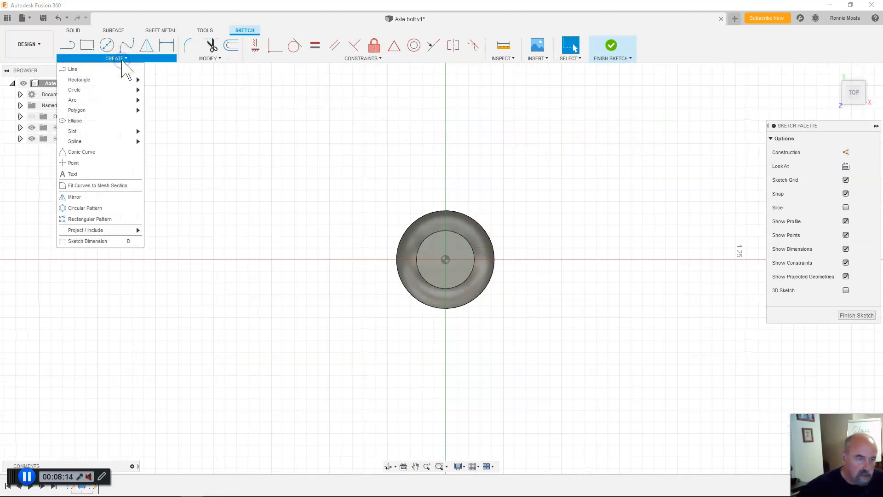
pyautogui.moveTo(94, 114)
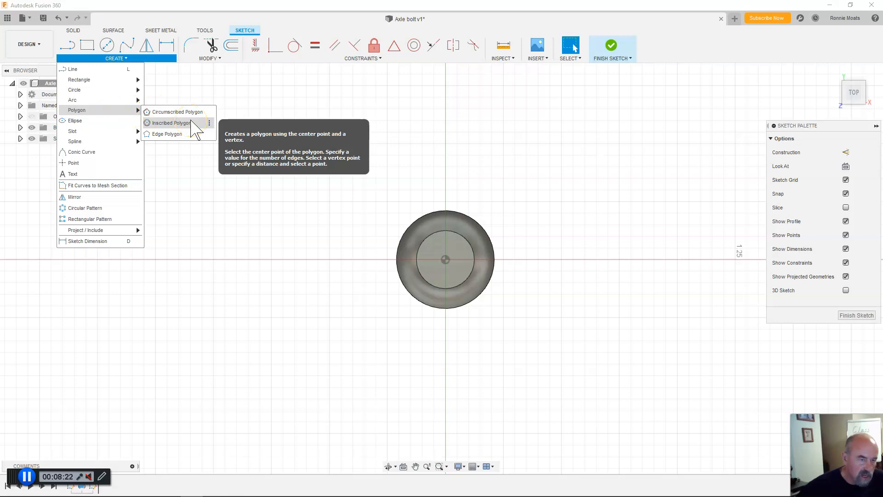
pyautogui.click(191, 123)
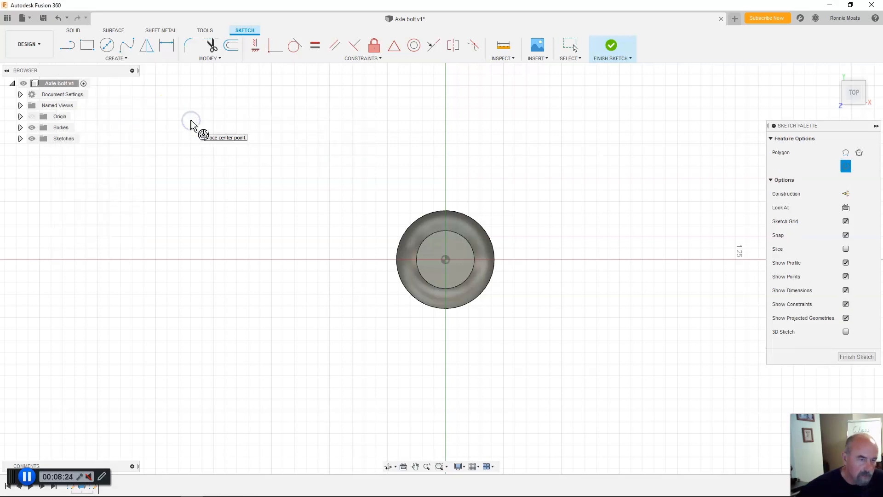
pyautogui.click(446, 260)
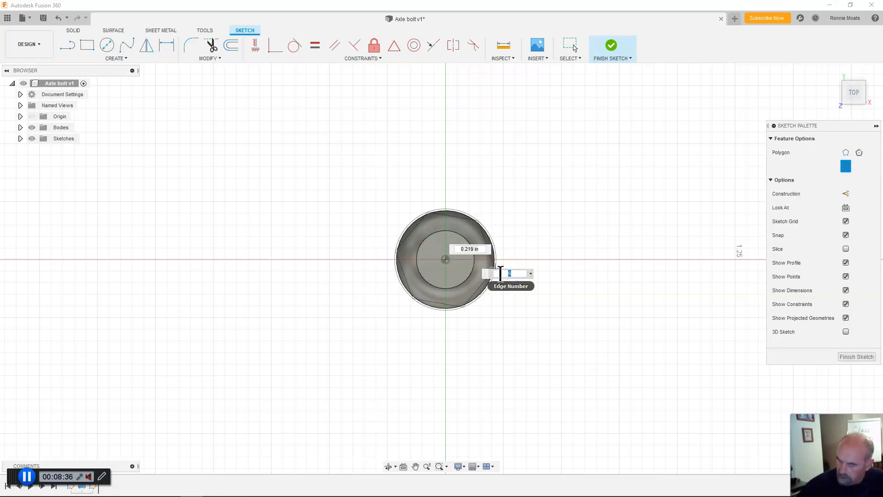
pyautogui.write('6')
pyautogui.click(466, 263)
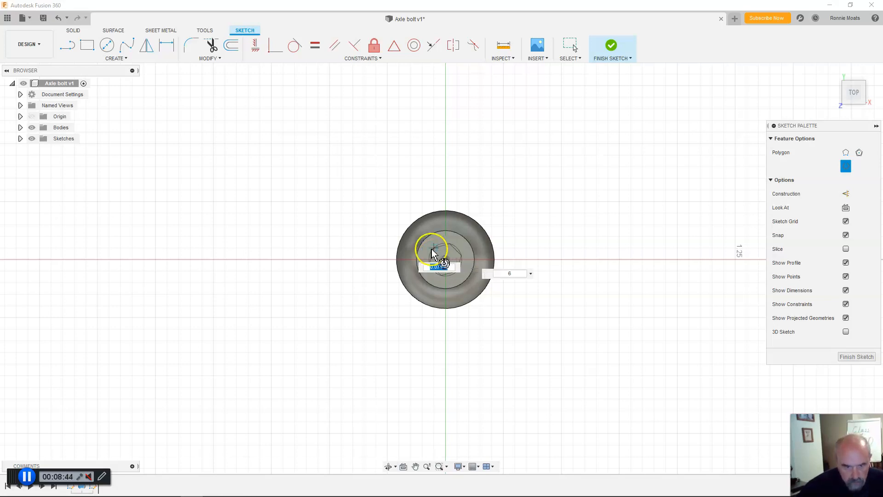
pyautogui.click(432, 253)
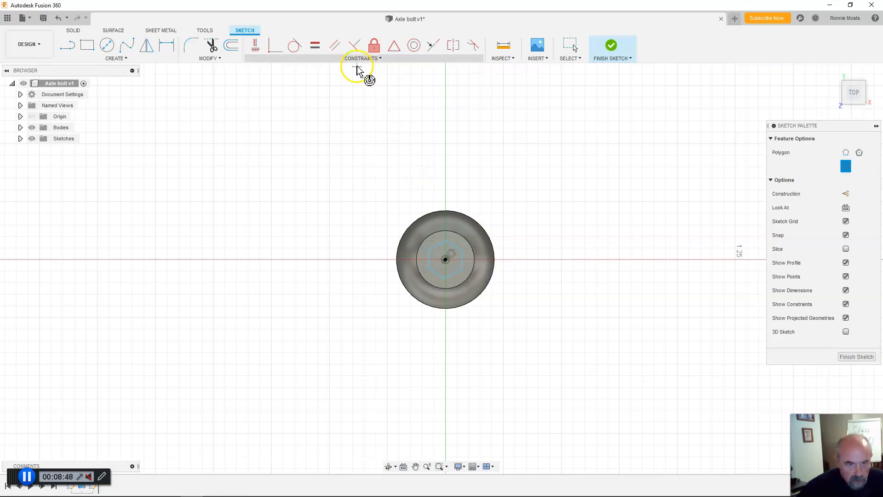
# Dimension the hexagon 5/32 in across two opposite flats and finish the sketch
pyautogui.click(167, 46)
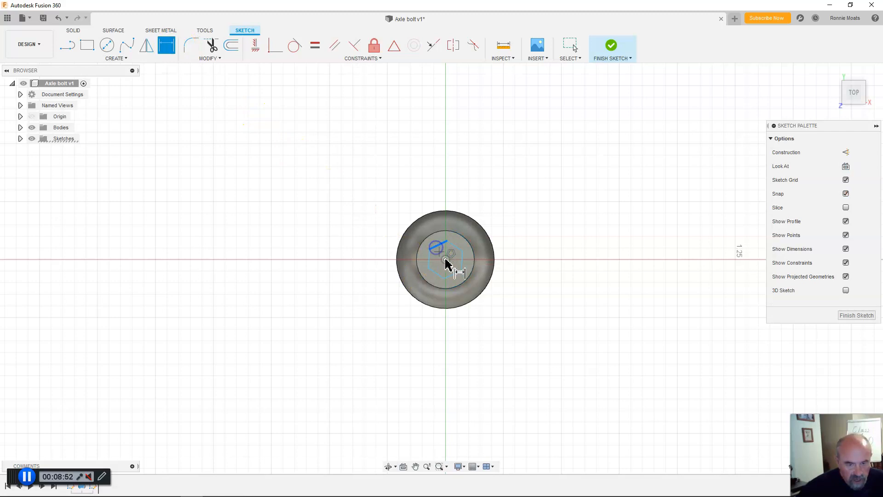
pyautogui.click(454, 275)
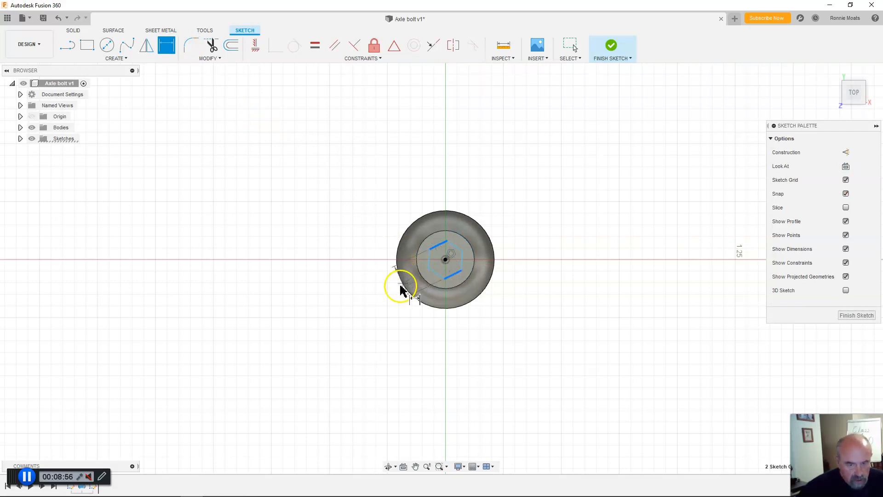
pyautogui.click(382, 297)
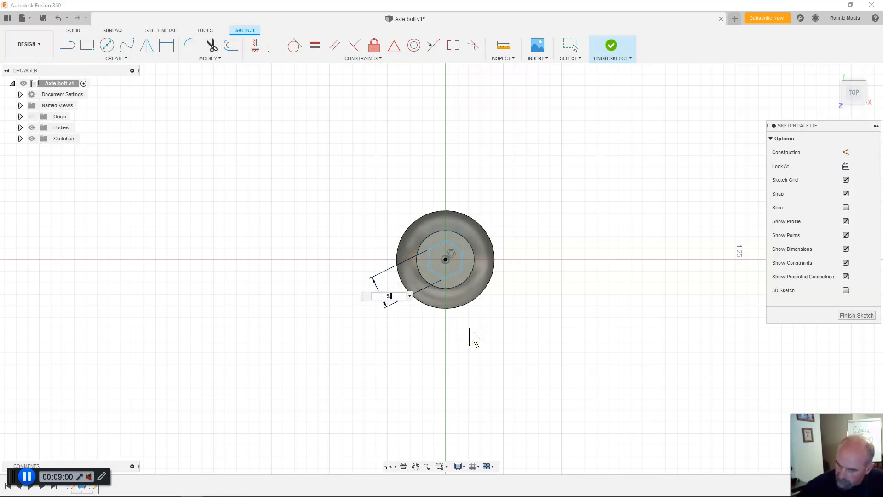
pyautogui.write('5/32')
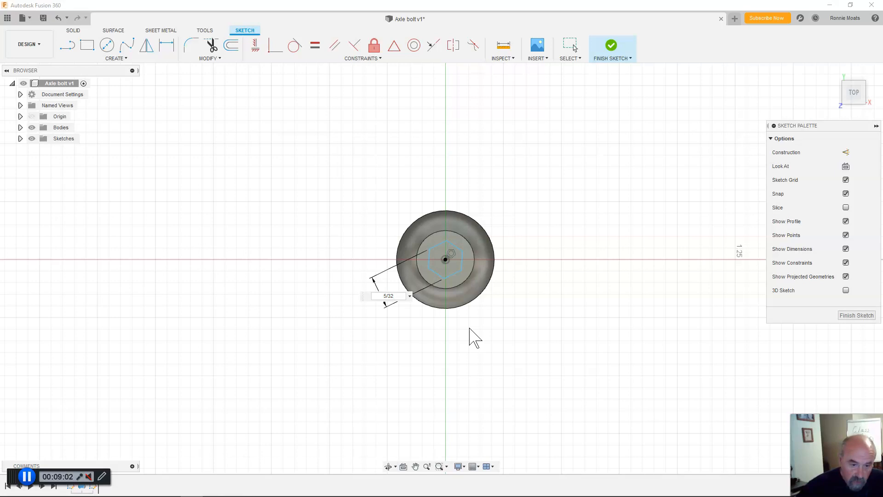
pyautogui.press('Return')
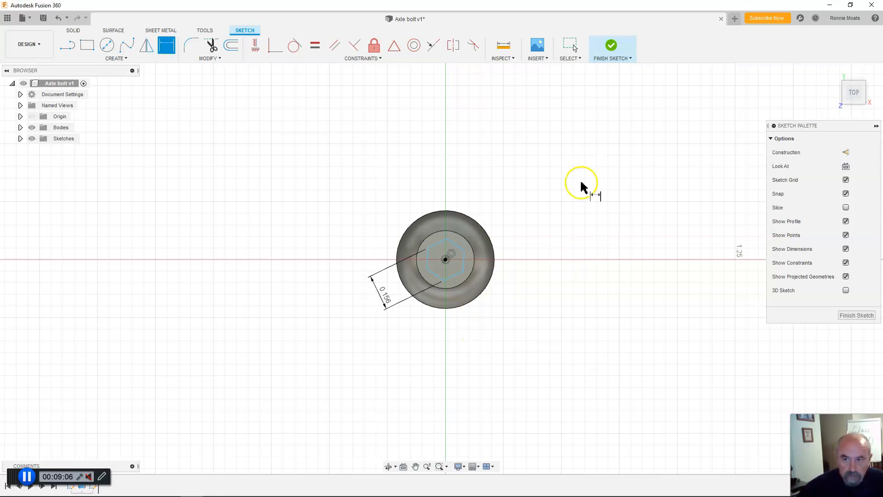
pyautogui.click(613, 54)
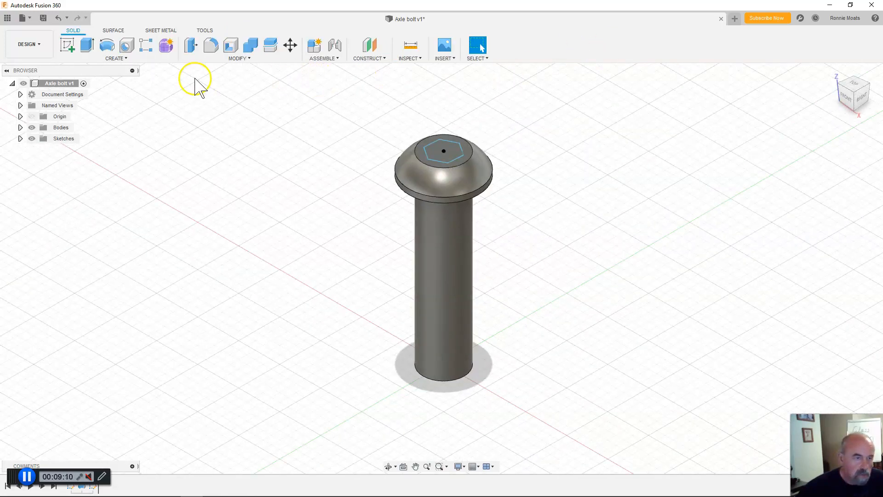
# Cut the hexagon profile into the bolt head with Press Pull, using a distance of -.111 in
pyautogui.click(241, 59)
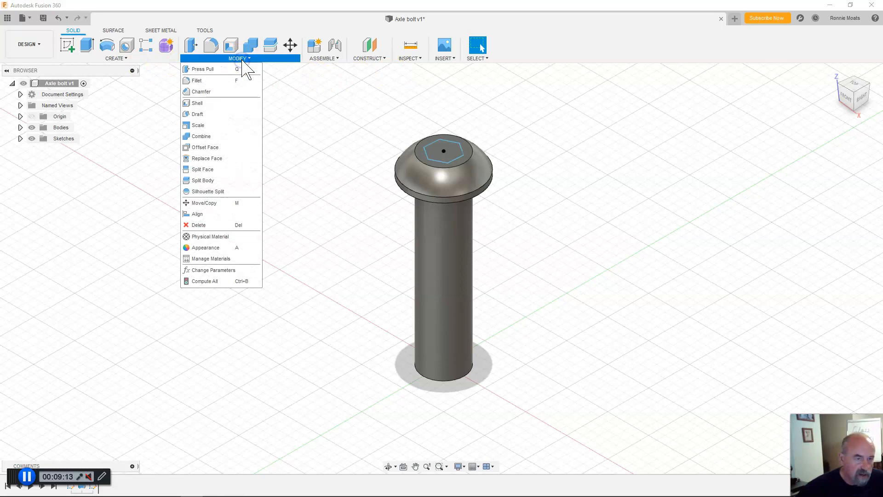
pyautogui.click(191, 45)
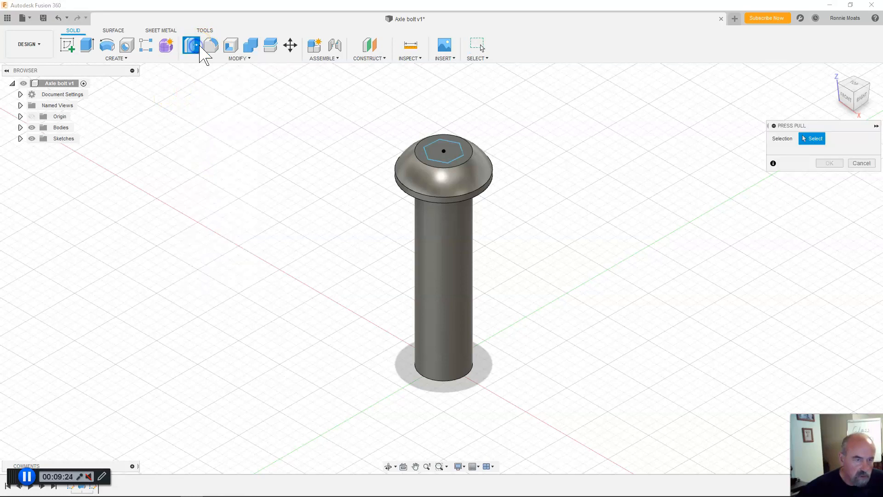
pyautogui.moveTo(795, 125); pyautogui.dragTo(294, 133)
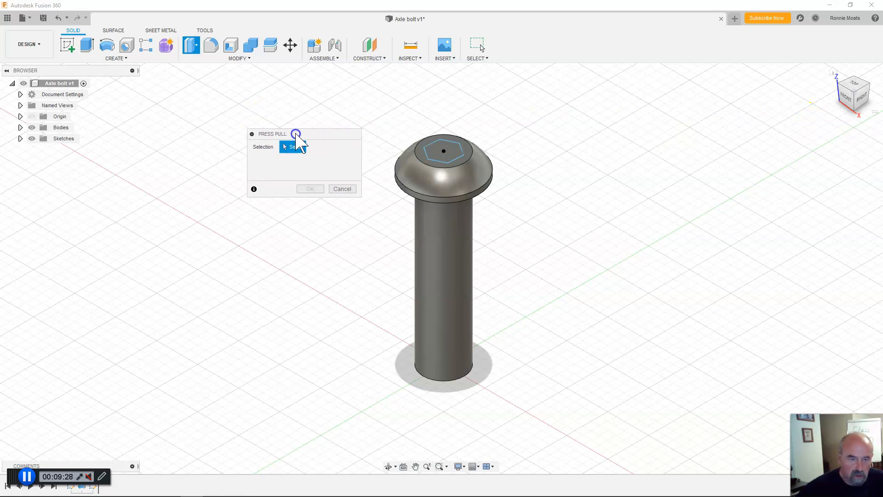
pyautogui.click(444, 156)
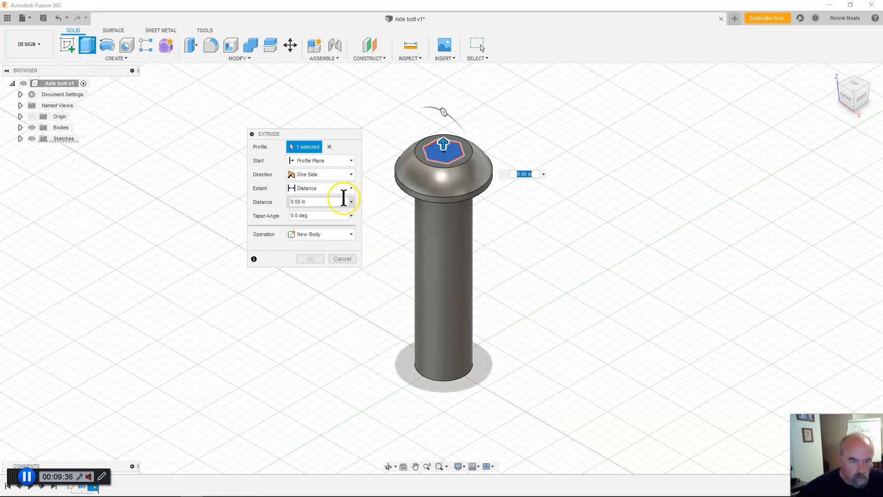
pyautogui.click(351, 234)
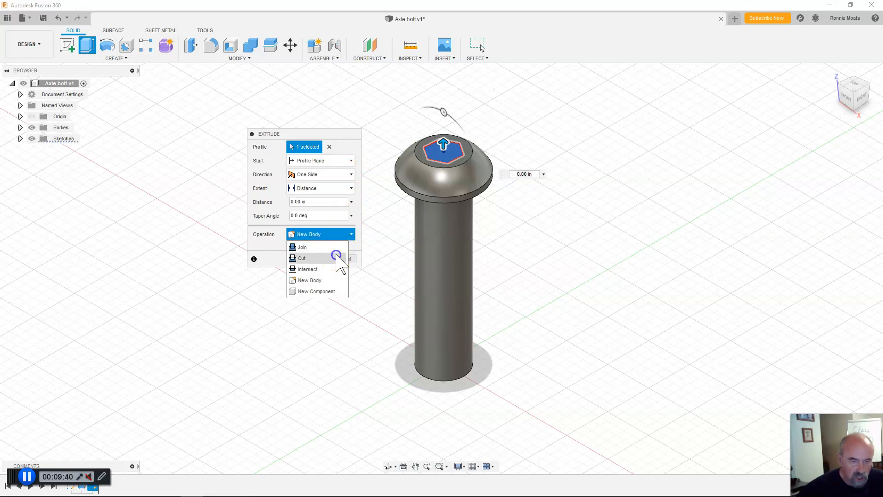
pyautogui.click(337, 257)
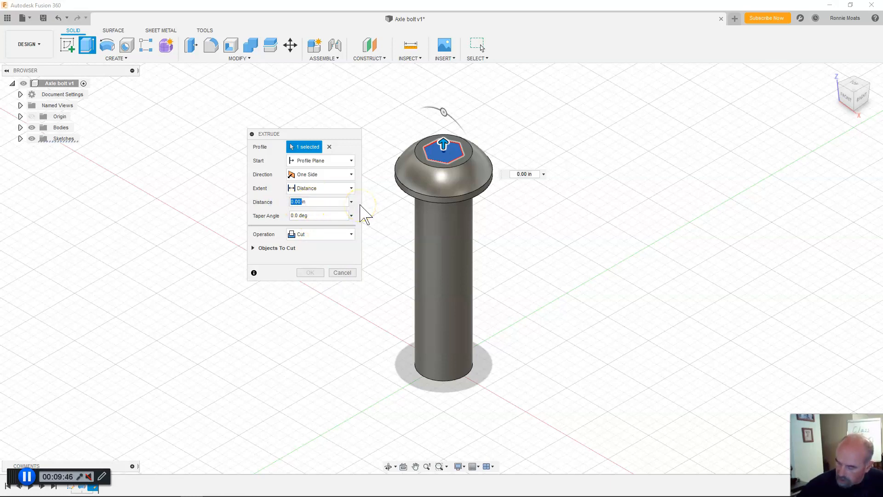
pyautogui.write('111in')
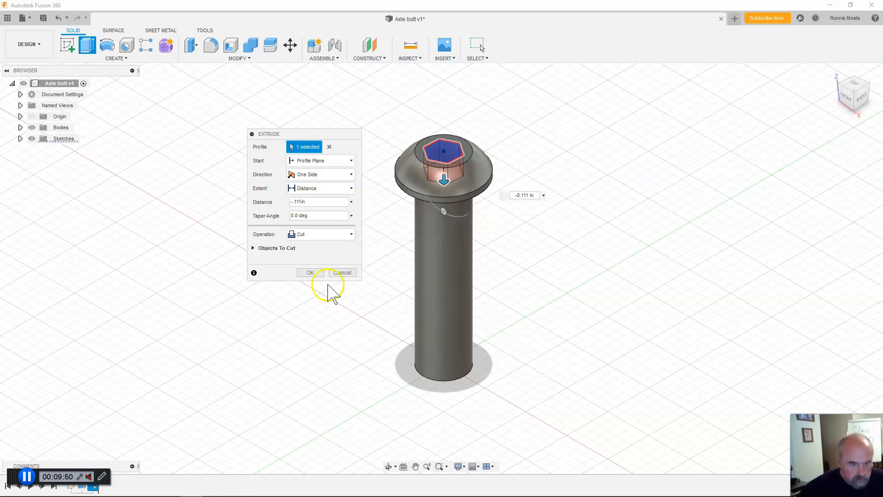
pyautogui.click(315, 274)
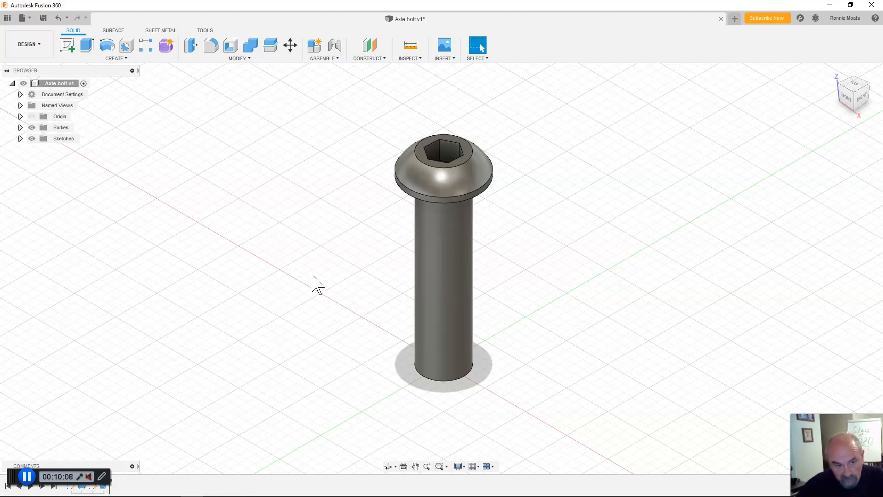
pyautogui.click(275, 250)
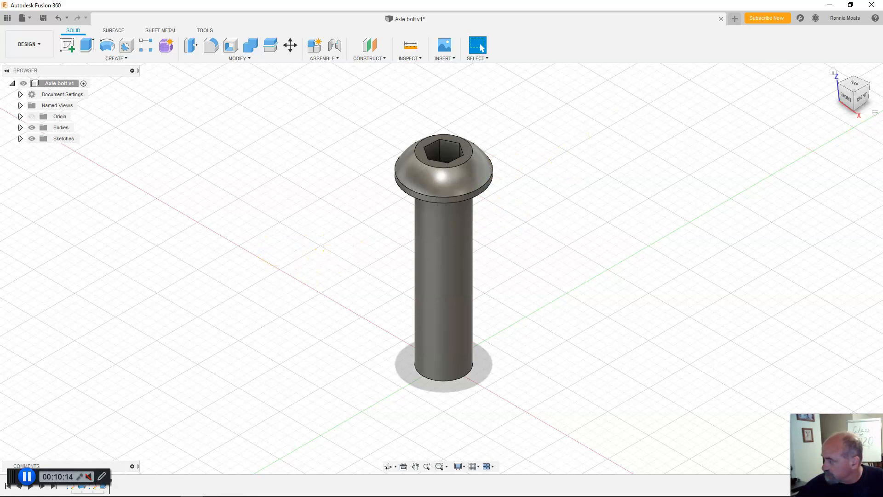
# Check the shank's end chamfer and thread callouts in Slide10.JPG
pyautogui.moveTo(882, 45); pyautogui.dragTo(260, 60)
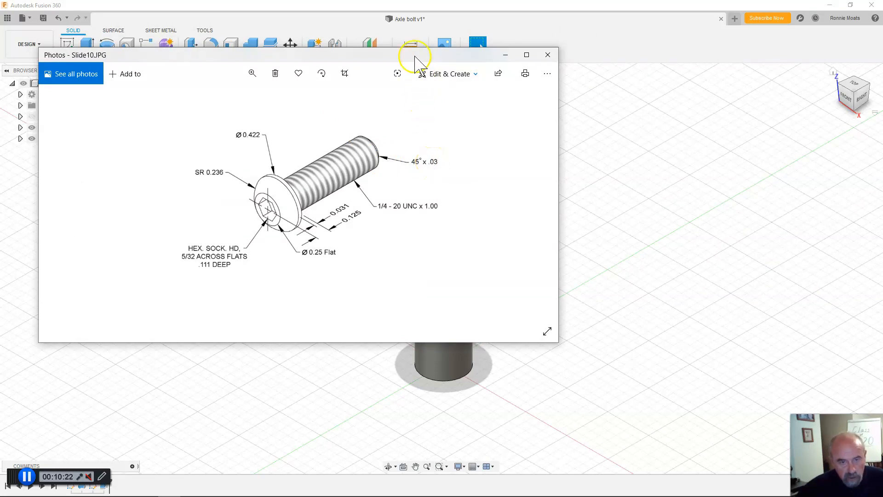
pyautogui.moveTo(414, 56); pyautogui.dragTo(882, 106)
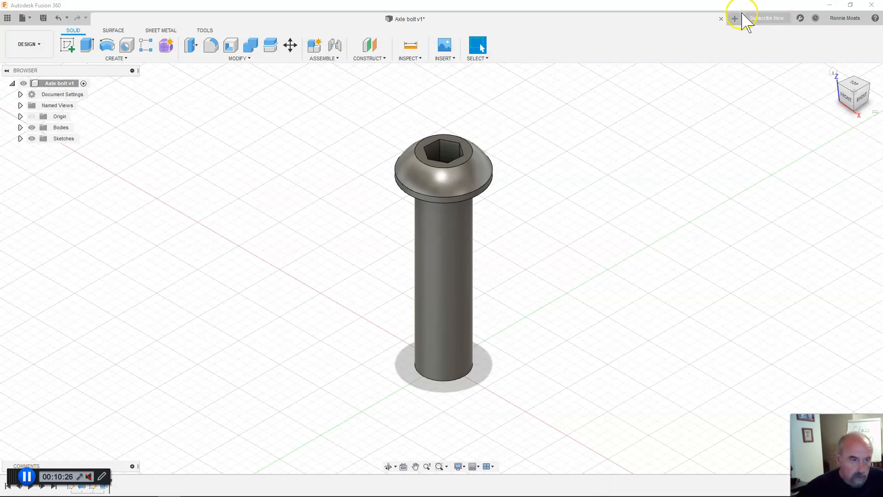
# Chamfer the circular edge at the shank's free end using Distance and angle, with a distance of .03 in and 45 deg
pyautogui.click(858, 118)
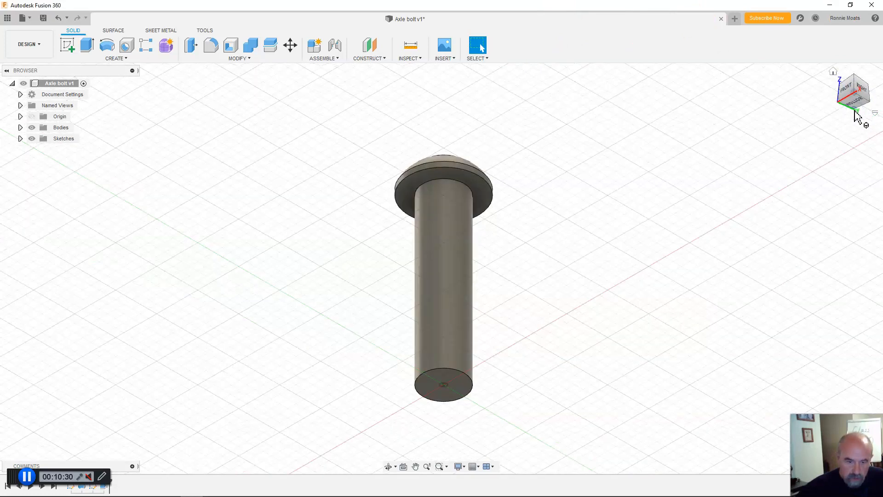
pyautogui.click(243, 59)
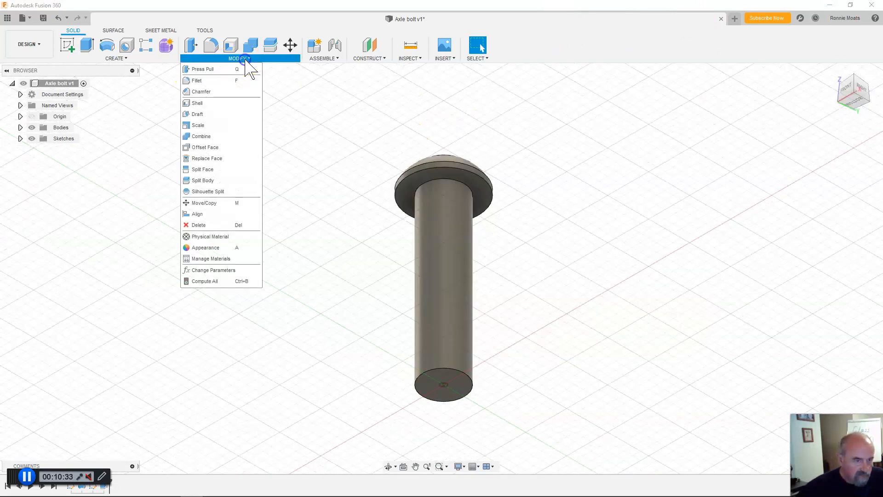
pyautogui.click(199, 92)
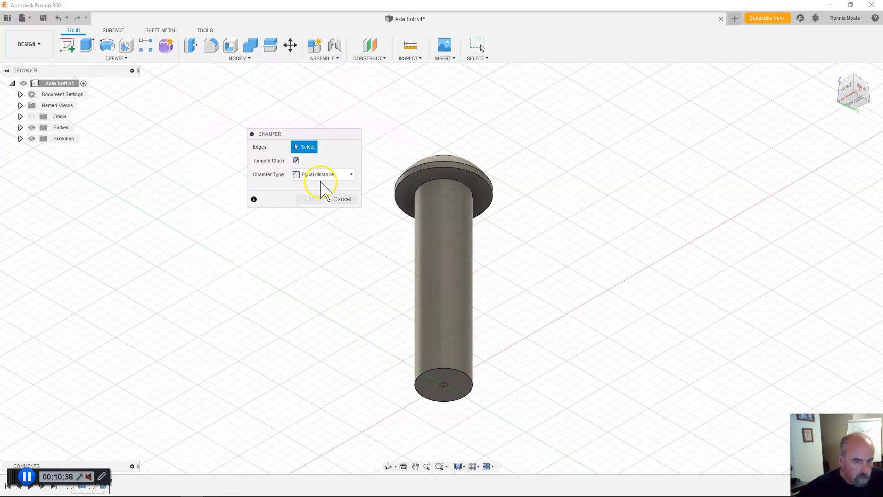
pyautogui.click(351, 175)
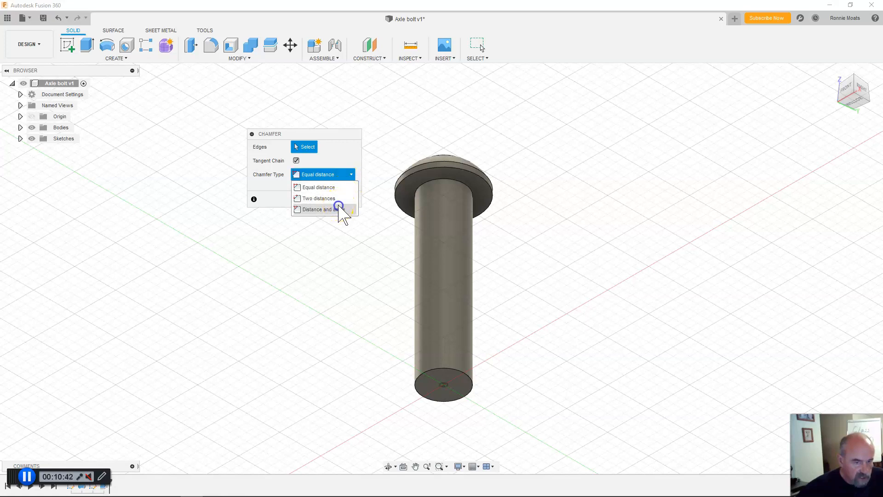
pyautogui.click(340, 209)
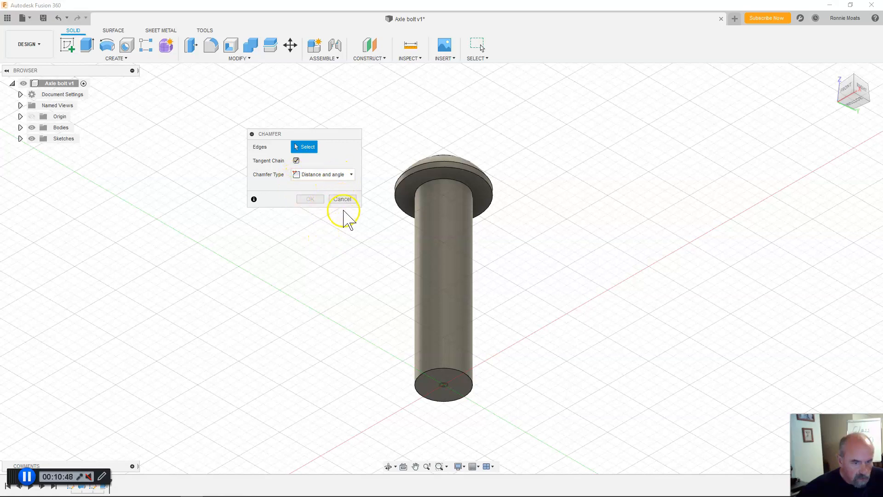
pyautogui.click(462, 371)
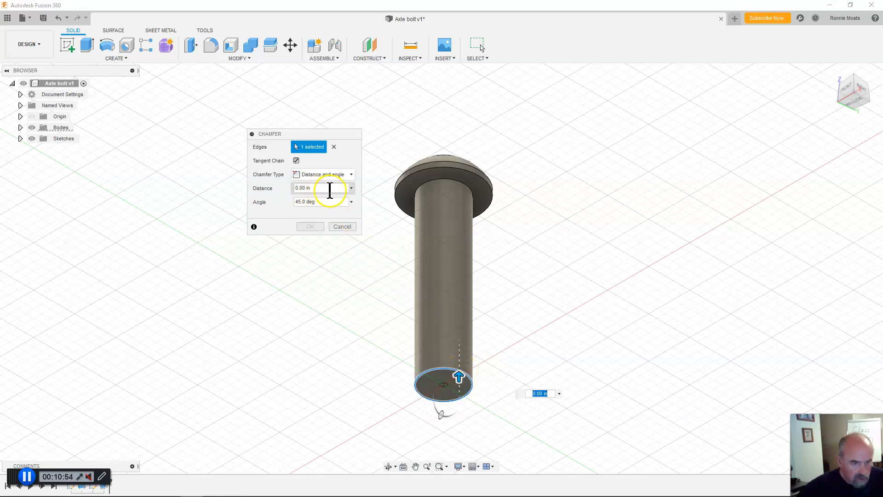
pyautogui.moveTo(346, 191); pyautogui.dragTo(278, 189)
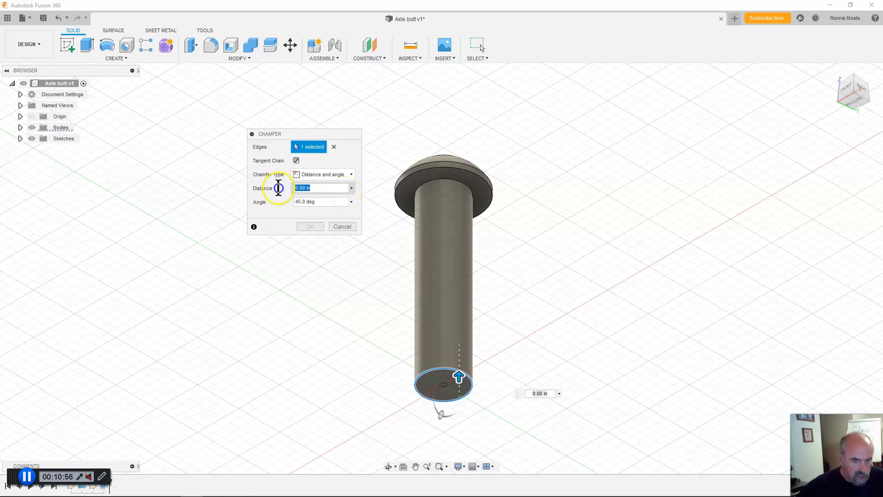
pyautogui.press('BackSpace')
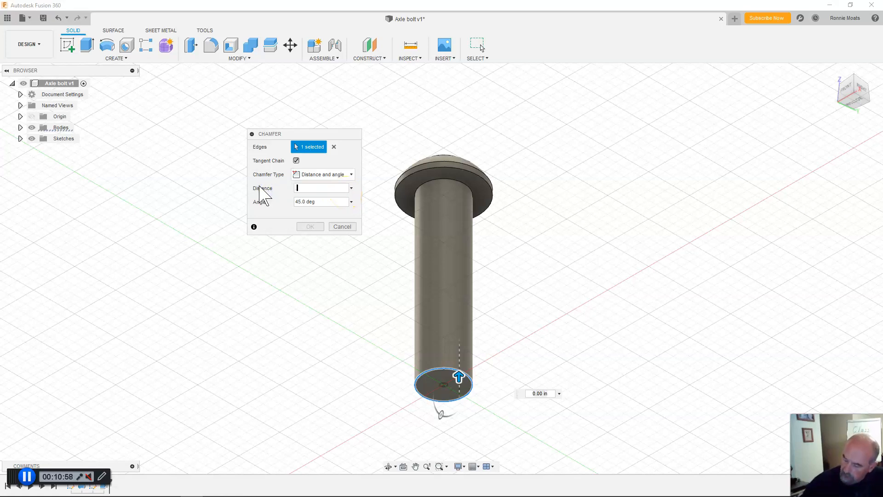
pyautogui.click(348, 202)
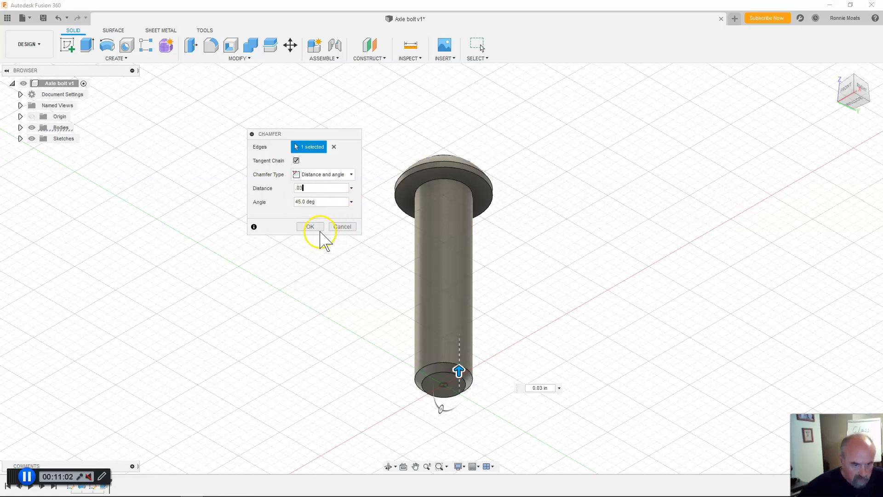
pyautogui.click(310, 226)
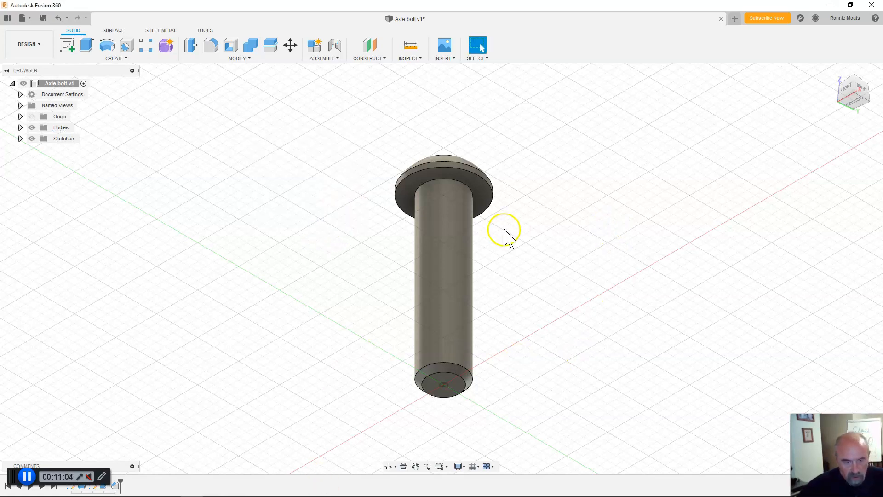
pyautogui.click(30, 479)
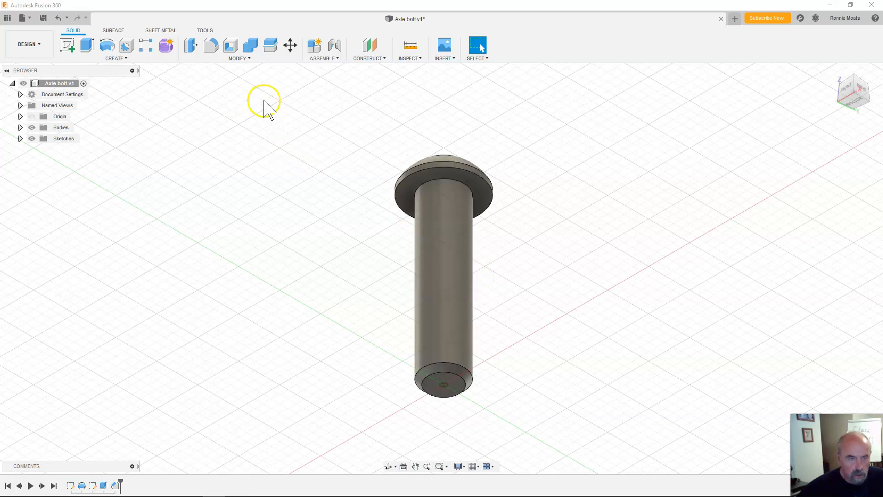
# Start a full-length thread on the shank's cylindrical face with ANSI Unified Screw Threads, size 0.25 in, designation 1/4-20 UNC, class 3A
pyautogui.click(248, 59)
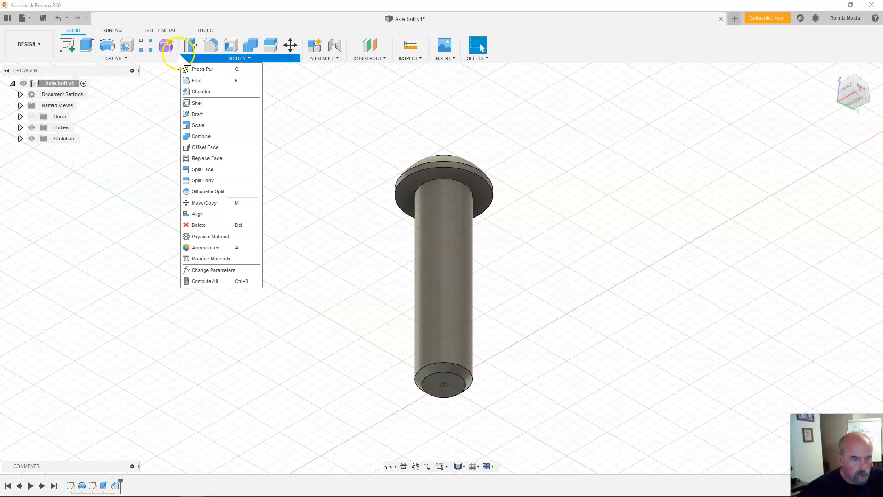
pyautogui.click(133, 58)
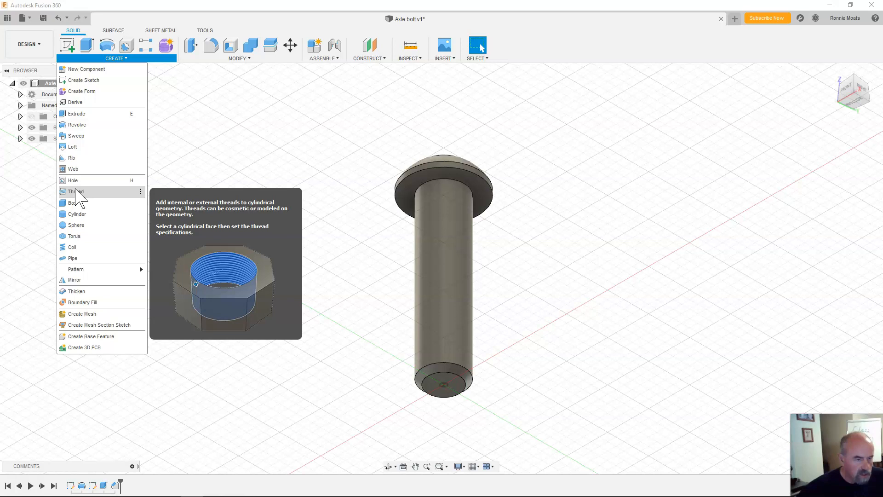
pyautogui.click(76, 192)
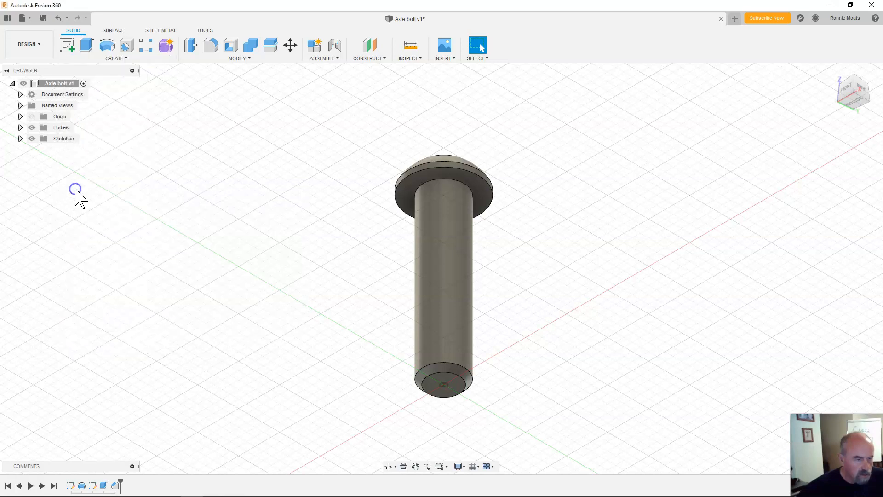
pyautogui.click(442, 252)
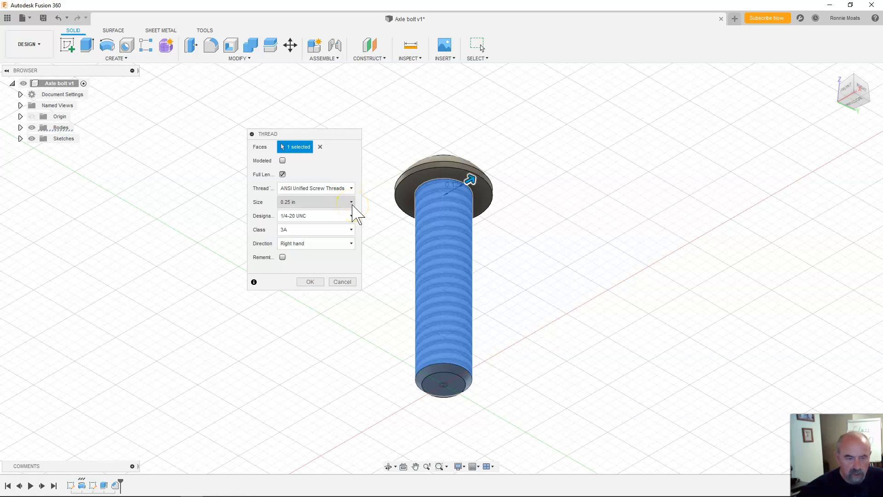
pyautogui.click(346, 217)
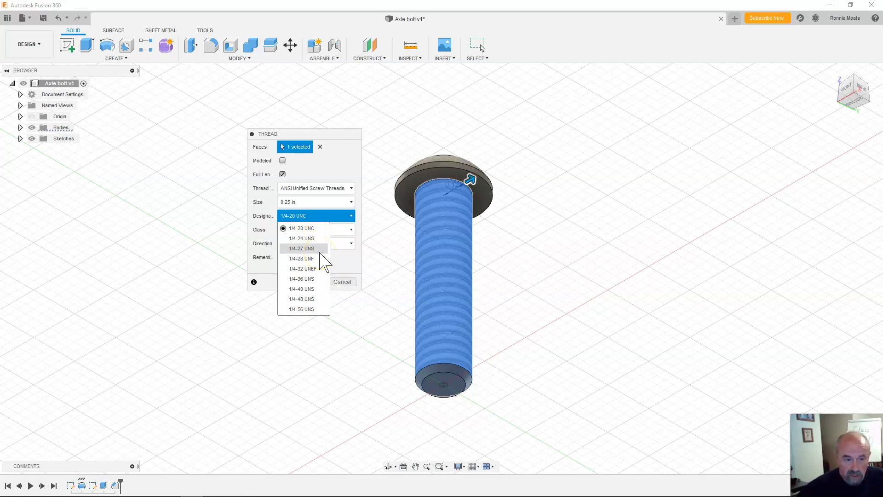
pyautogui.click(320, 258)
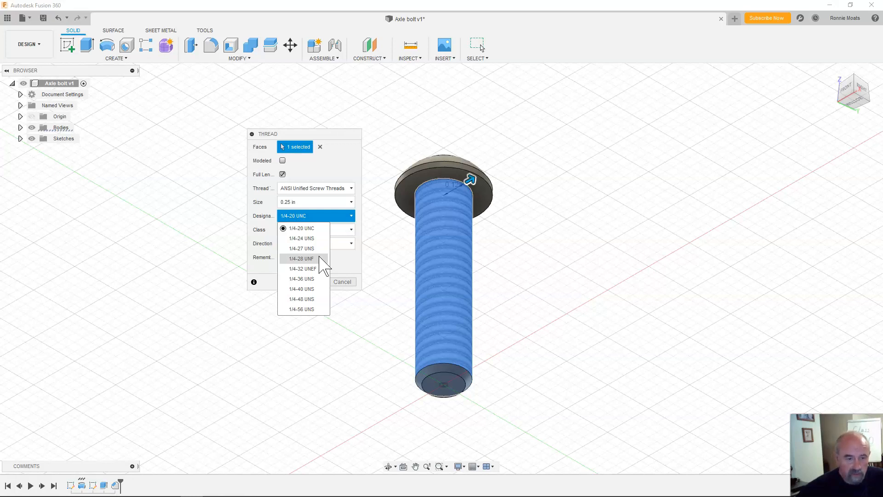
pyautogui.click(340, 229)
pyautogui.click(340, 230)
pyautogui.click(340, 229)
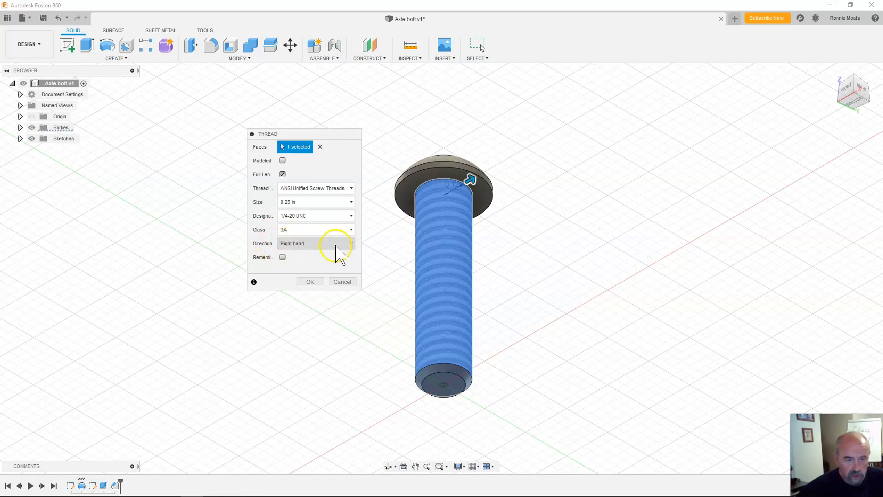
# Preview the left-hand thread direction, set it back to Right hand, and apply the thread
pyautogui.click(347, 245)
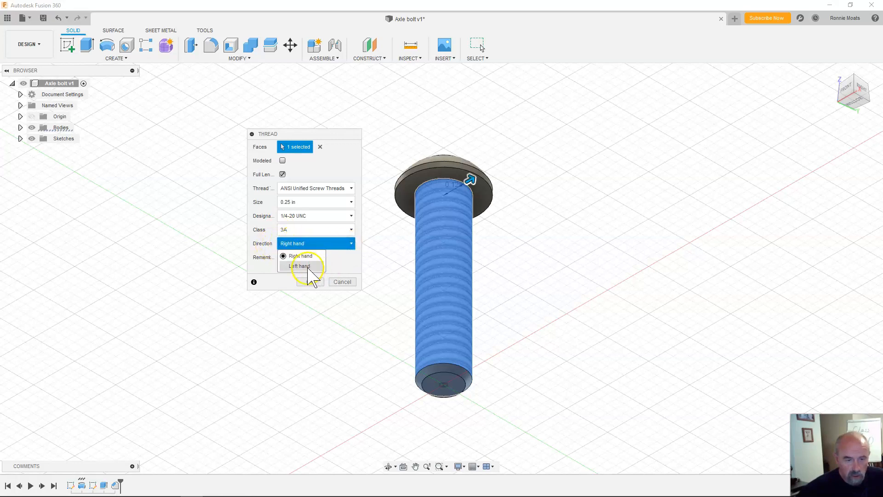
pyautogui.click(308, 267)
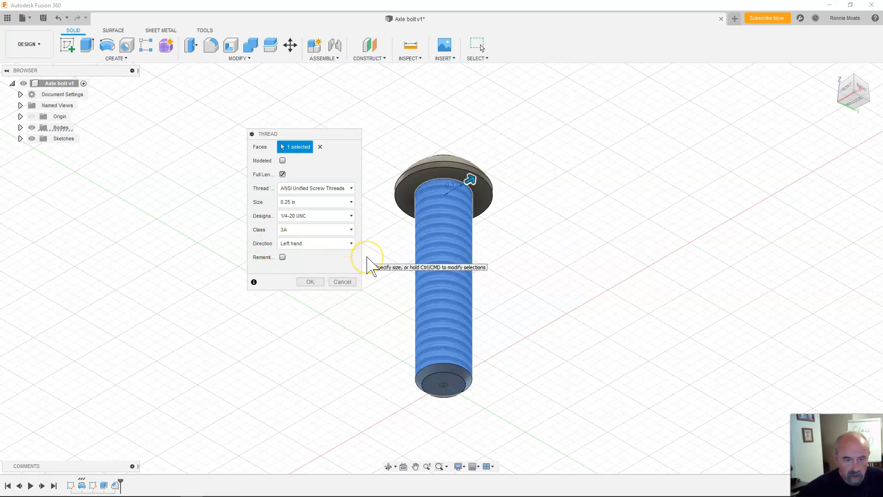
pyautogui.click(351, 242)
pyautogui.click(312, 256)
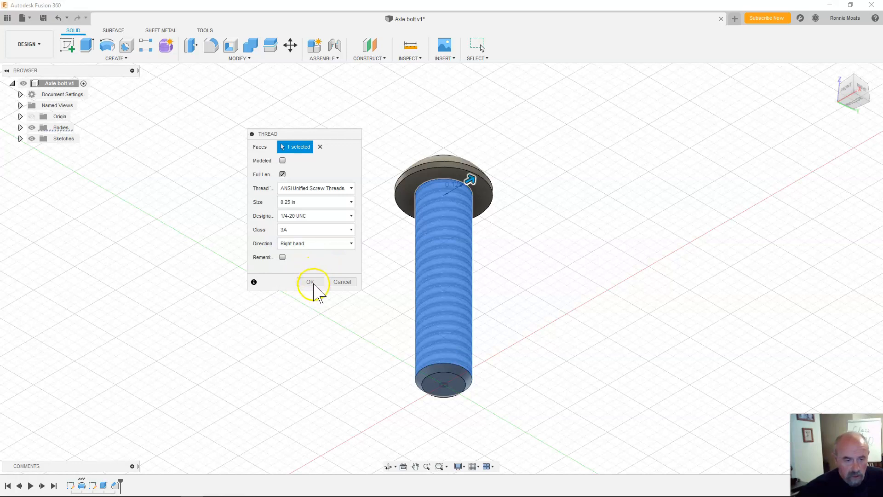
pyautogui.click(311, 283)
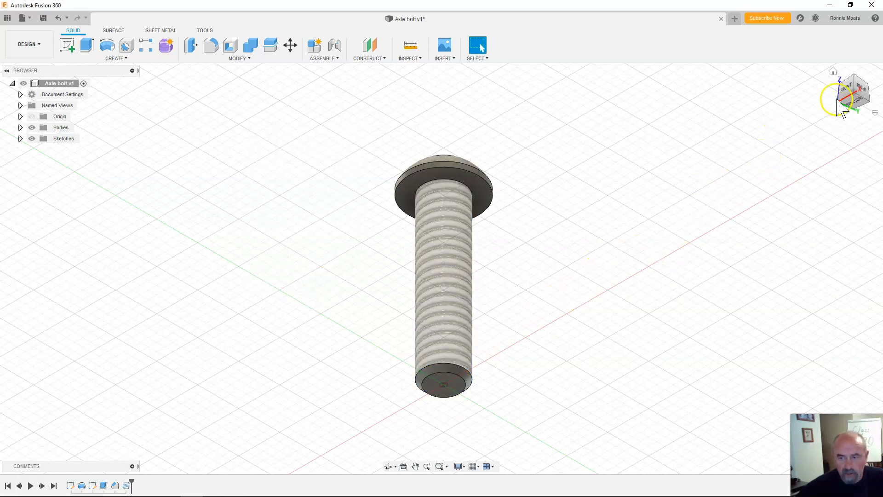
# Return the bolt to the home view and save the design with the version description User Saved
pyautogui.click(832, 71)
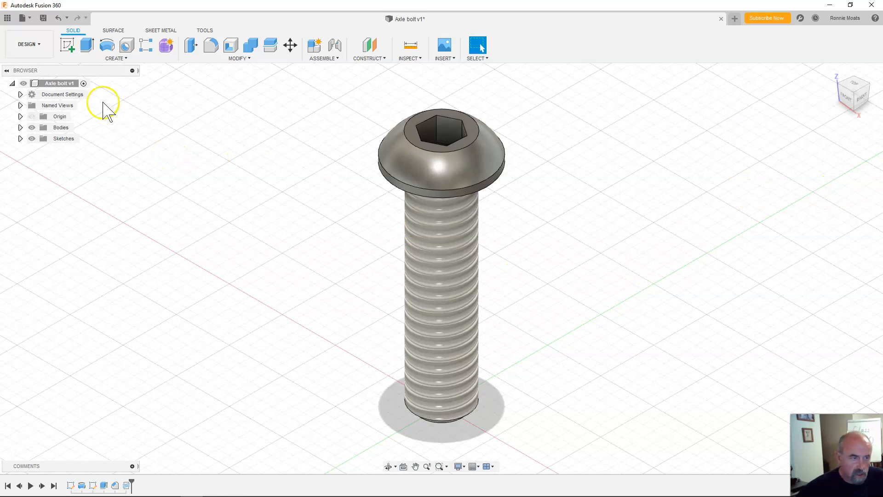
pyautogui.click(43, 18)
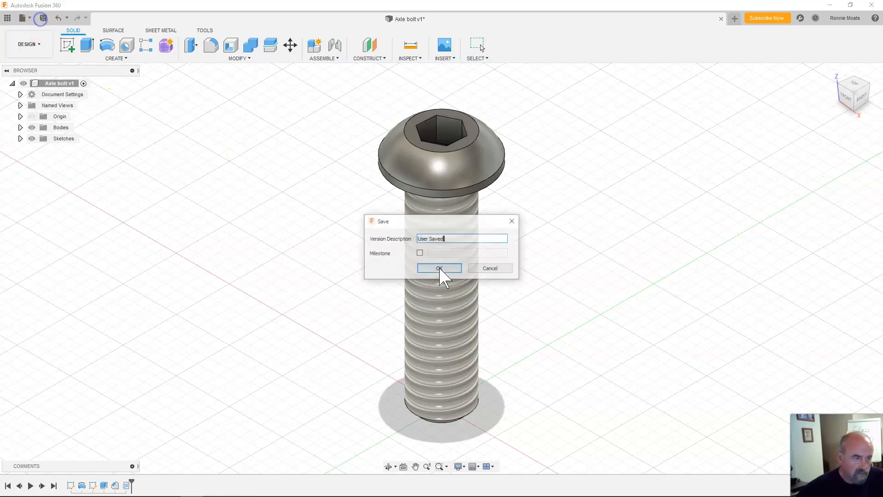
pyautogui.click(439, 269)
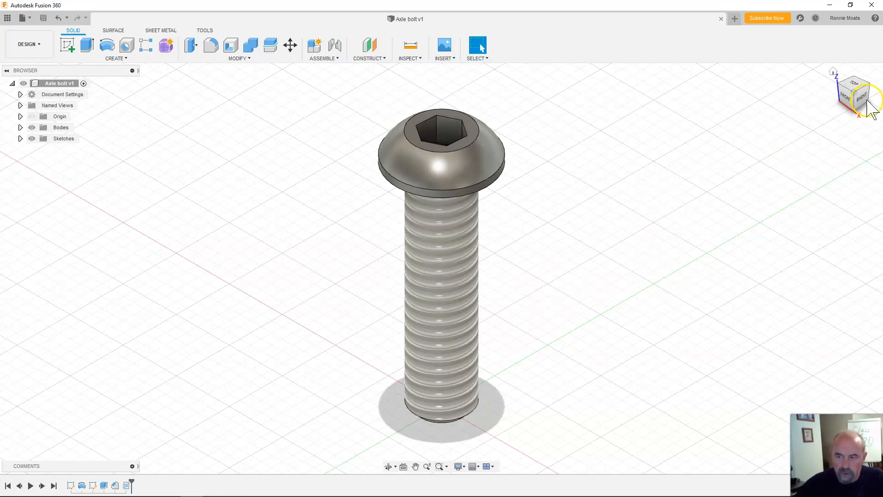
pyautogui.moveTo(853, 87)
pyautogui.mouseDown()
pyautogui.moveTo(856, 55)
pyautogui.moveTo(876, 55)
pyautogui.mouseUp()
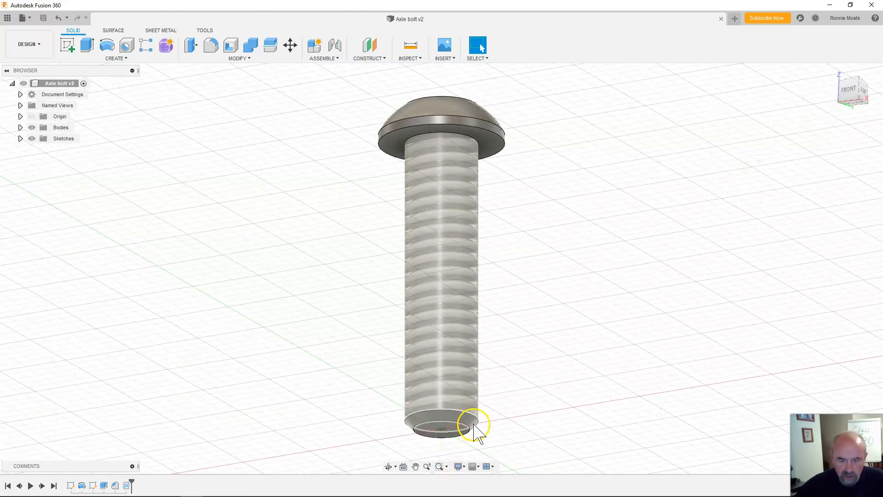
pyautogui.click(857, 97)
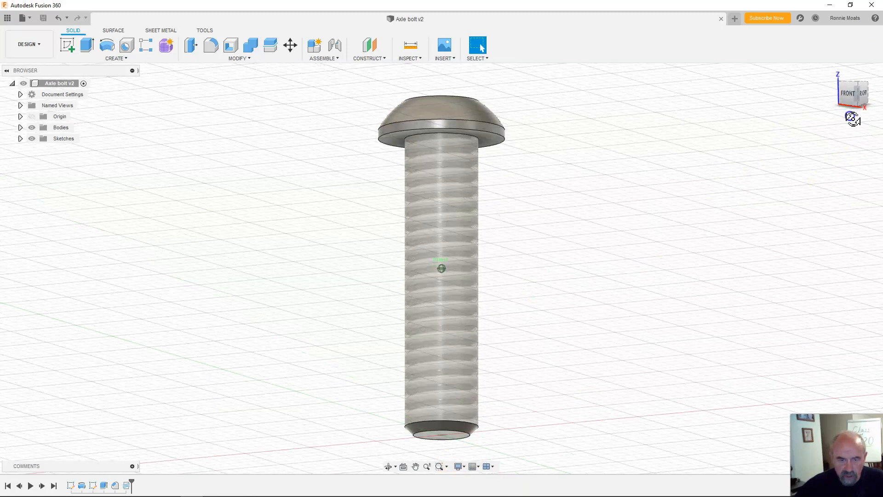